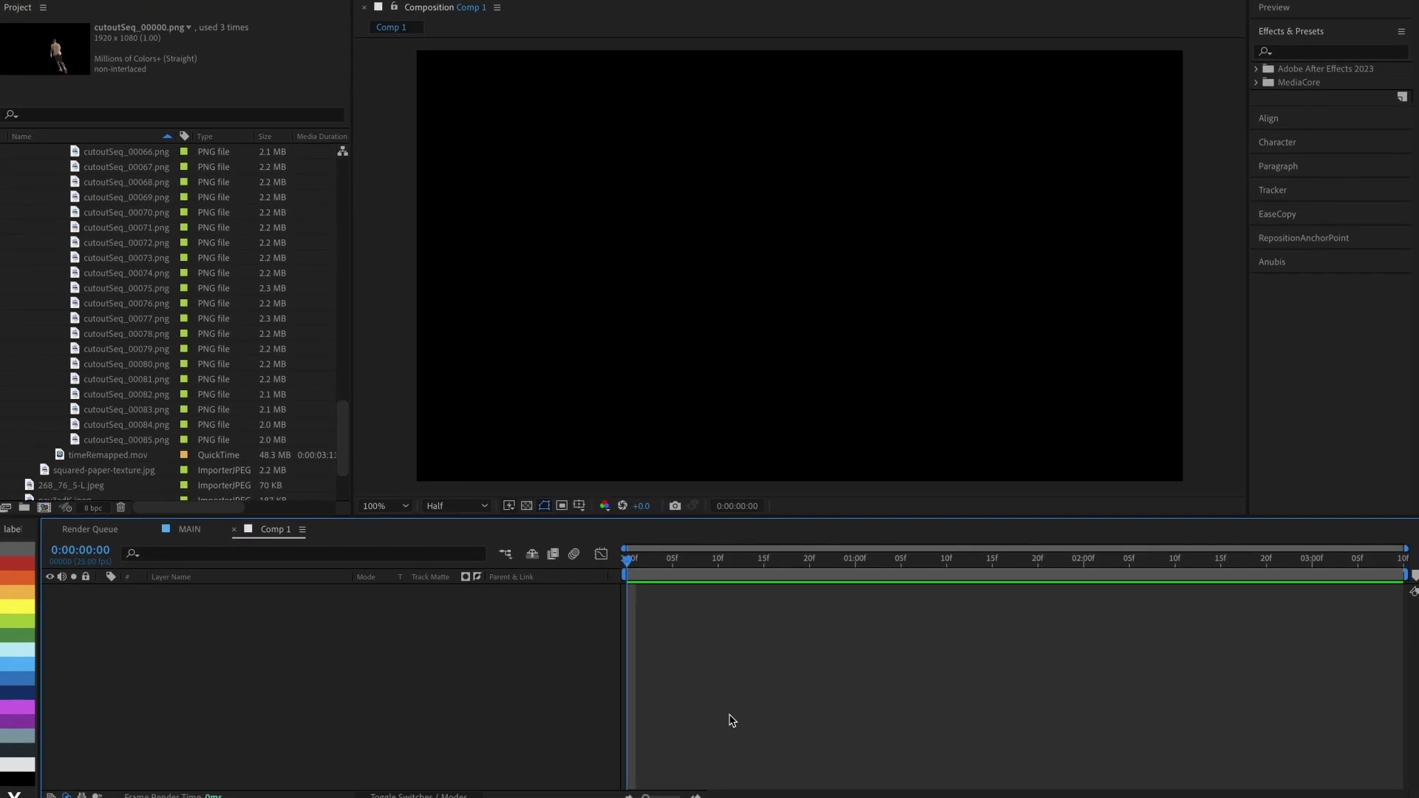
Step: Paste the trackingData null layer into Comp 1 and reveal its keyframed properties
{"action": "key", "text": "ctrl+v"}
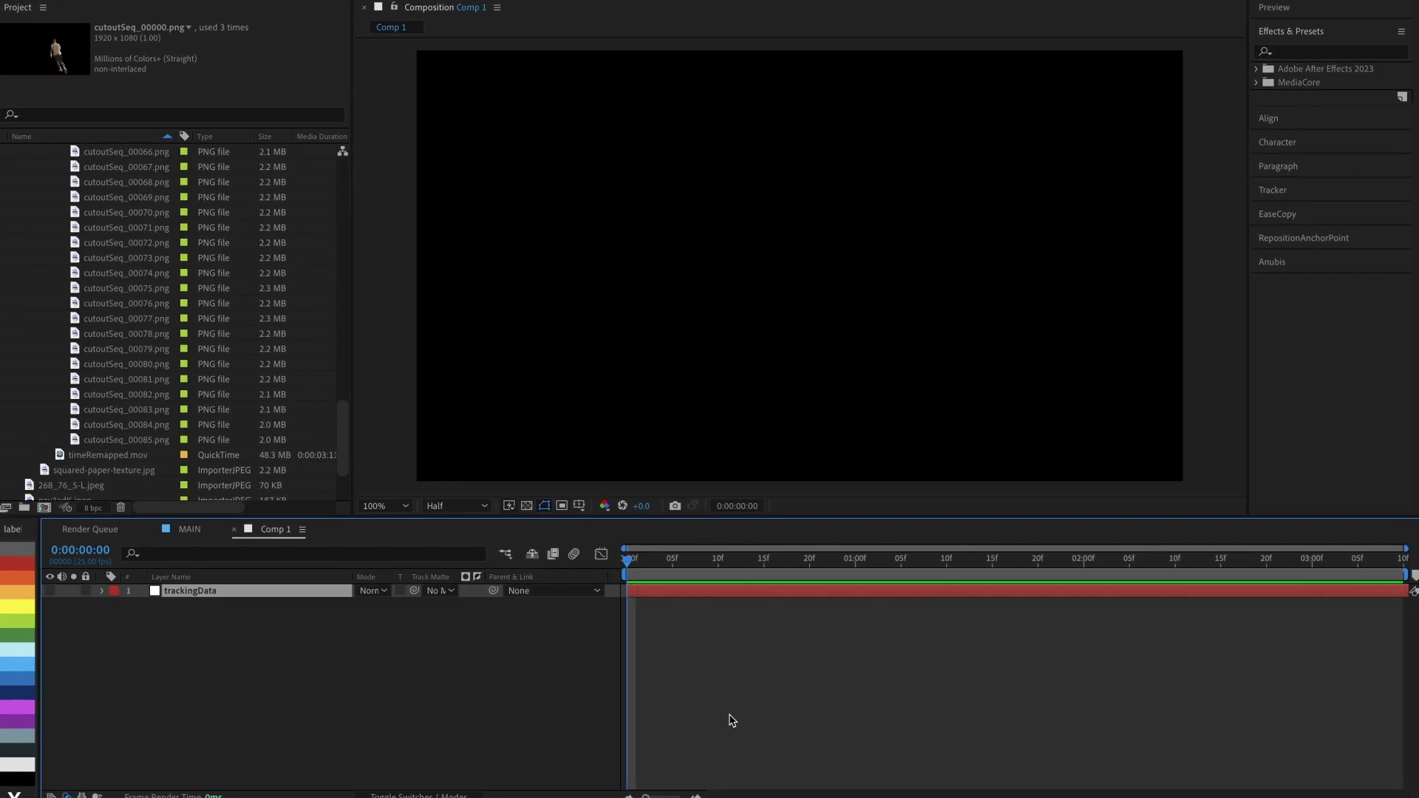
{"action": "key", "text": "u"}
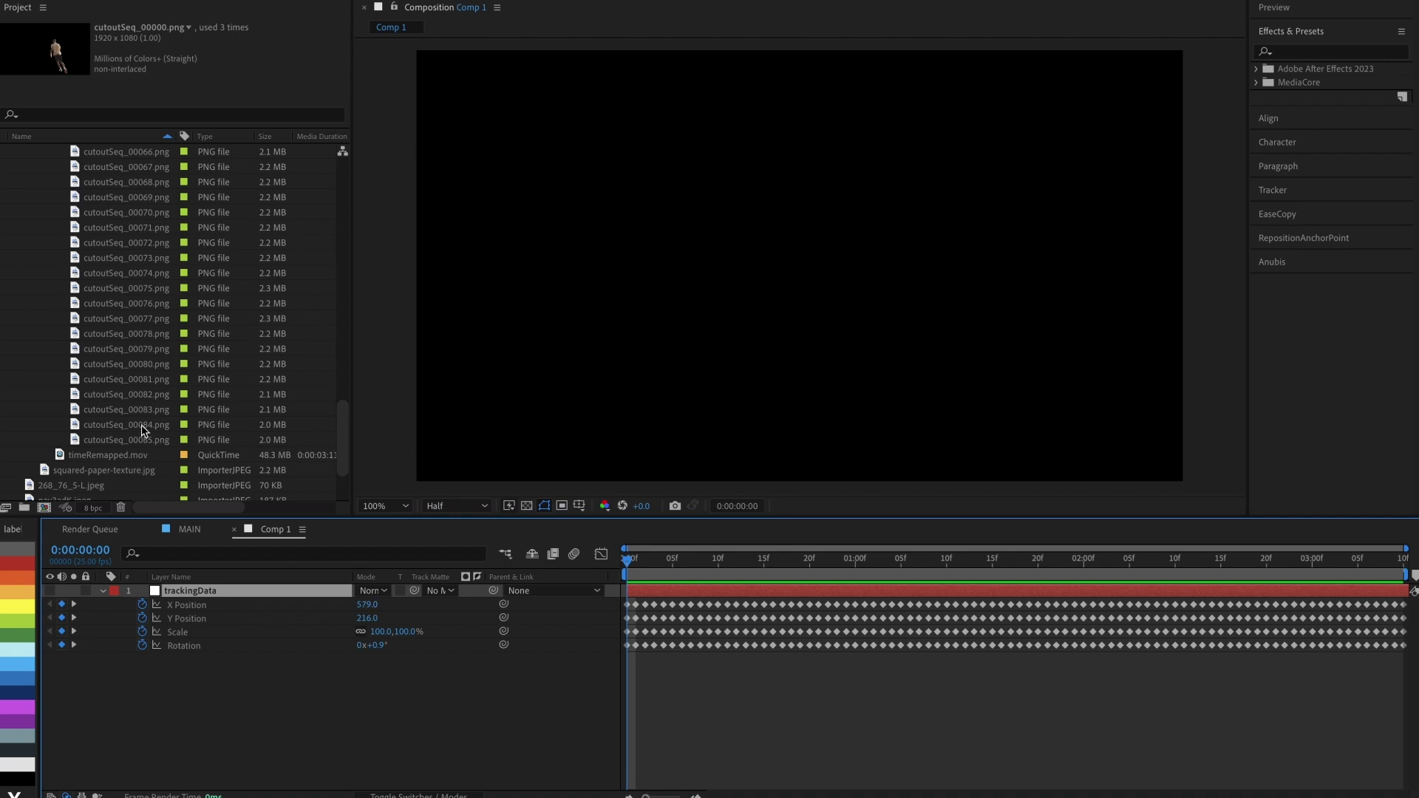
Step: Add the images cutoutSeq_00000.png through cutoutSeq_00085.png to Comp 1 as layers beneath trackingData
{"action": "scroll", "coordinate": [144, 430], "scroll_direction": "up", "scroll_amount": 15}
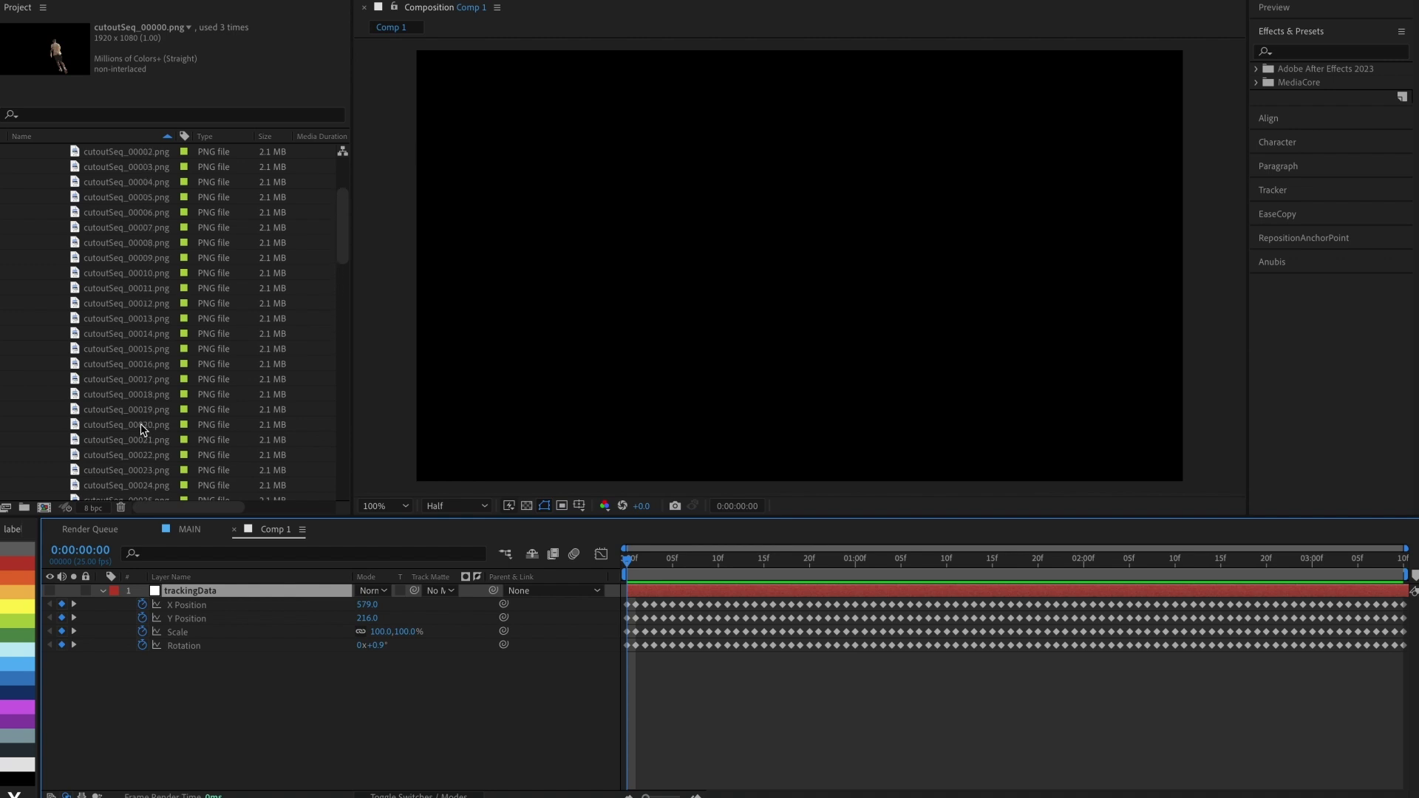
{"action": "scroll", "coordinate": [144, 430], "scroll_direction": "up", "scroll_amount": 5}
{"action": "scroll", "coordinate": [123, 279], "scroll_direction": "down", "scroll_amount": 6}
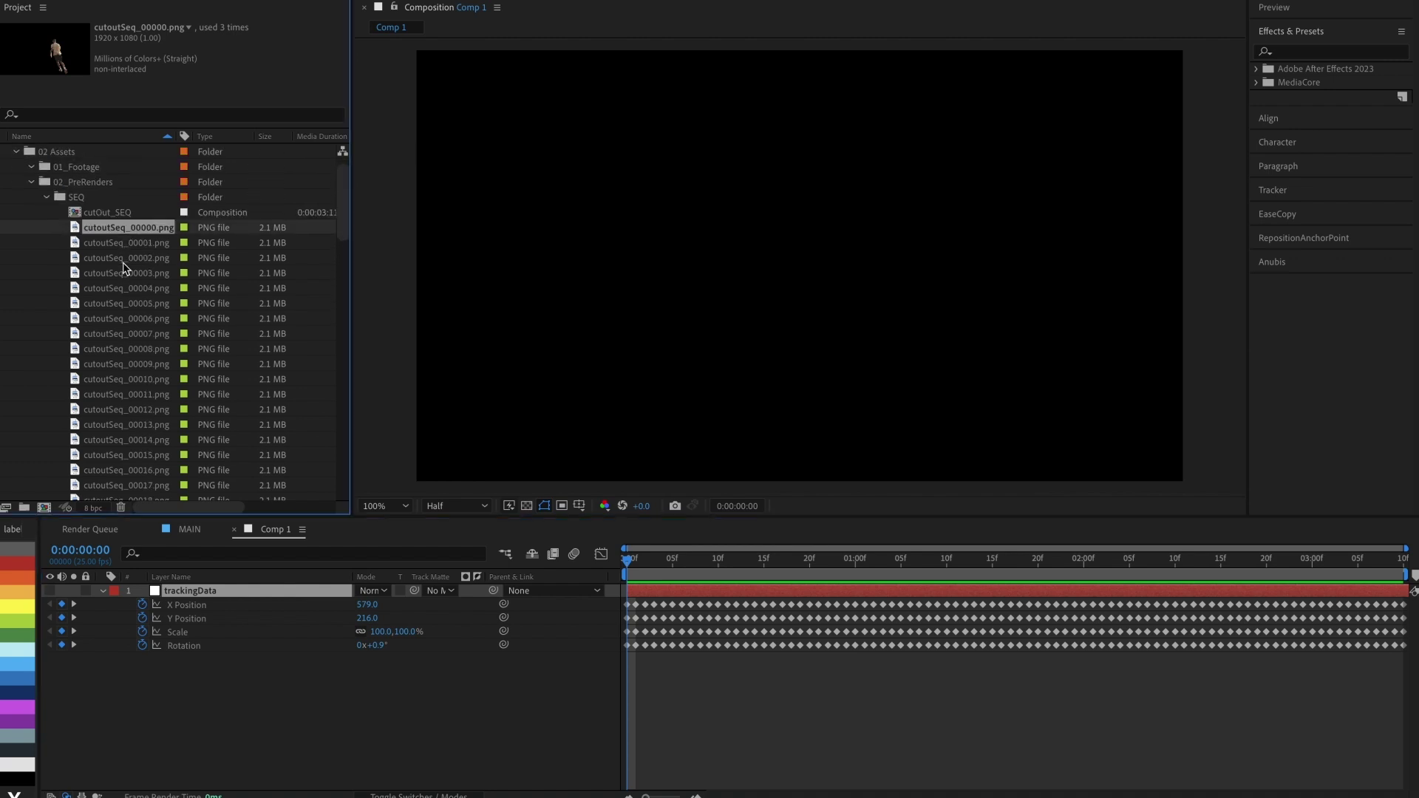
{"action": "scroll", "coordinate": [124, 332], "scroll_direction": "down", "scroll_amount": 10}
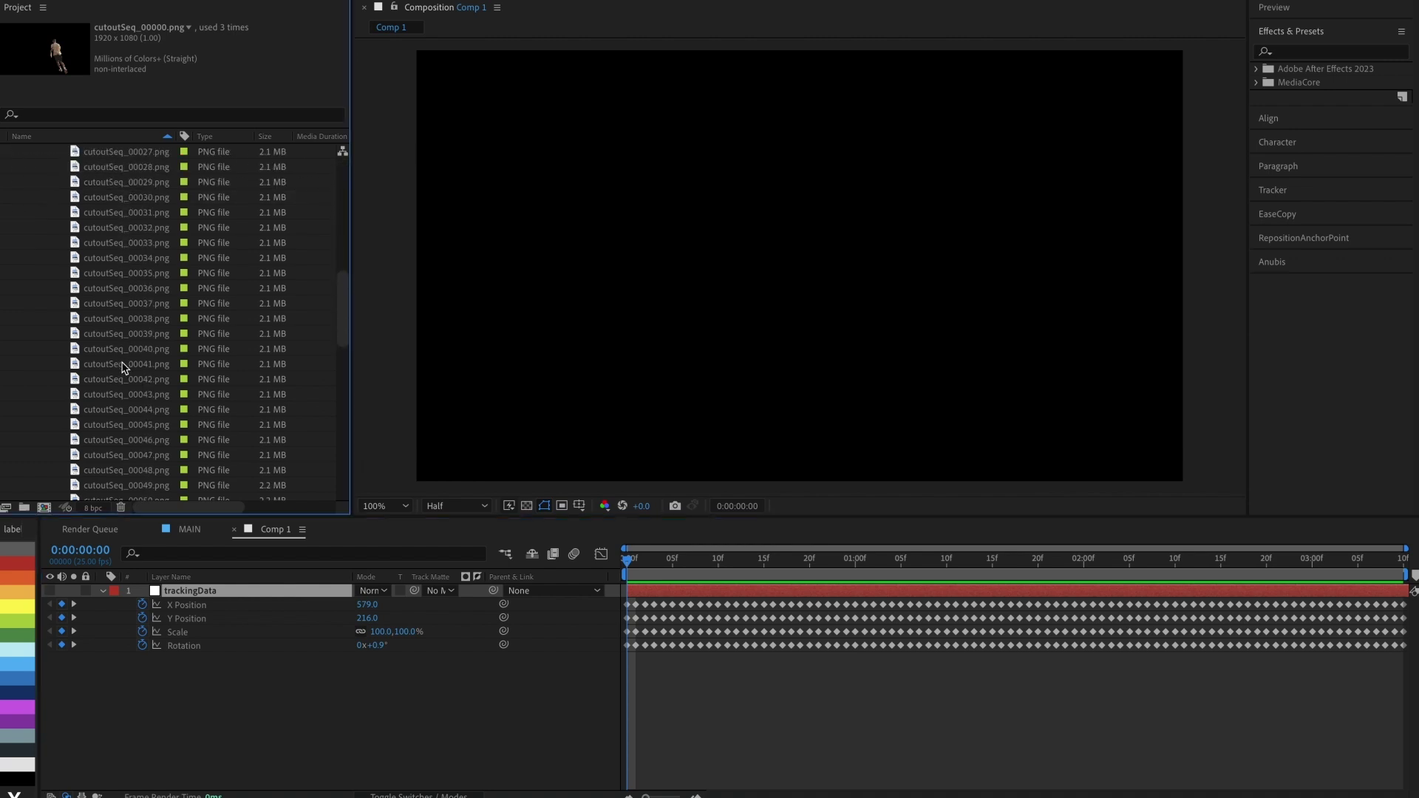
{"action": "scroll", "coordinate": [144, 411], "scroll_direction": "down", "scroll_amount": 4}
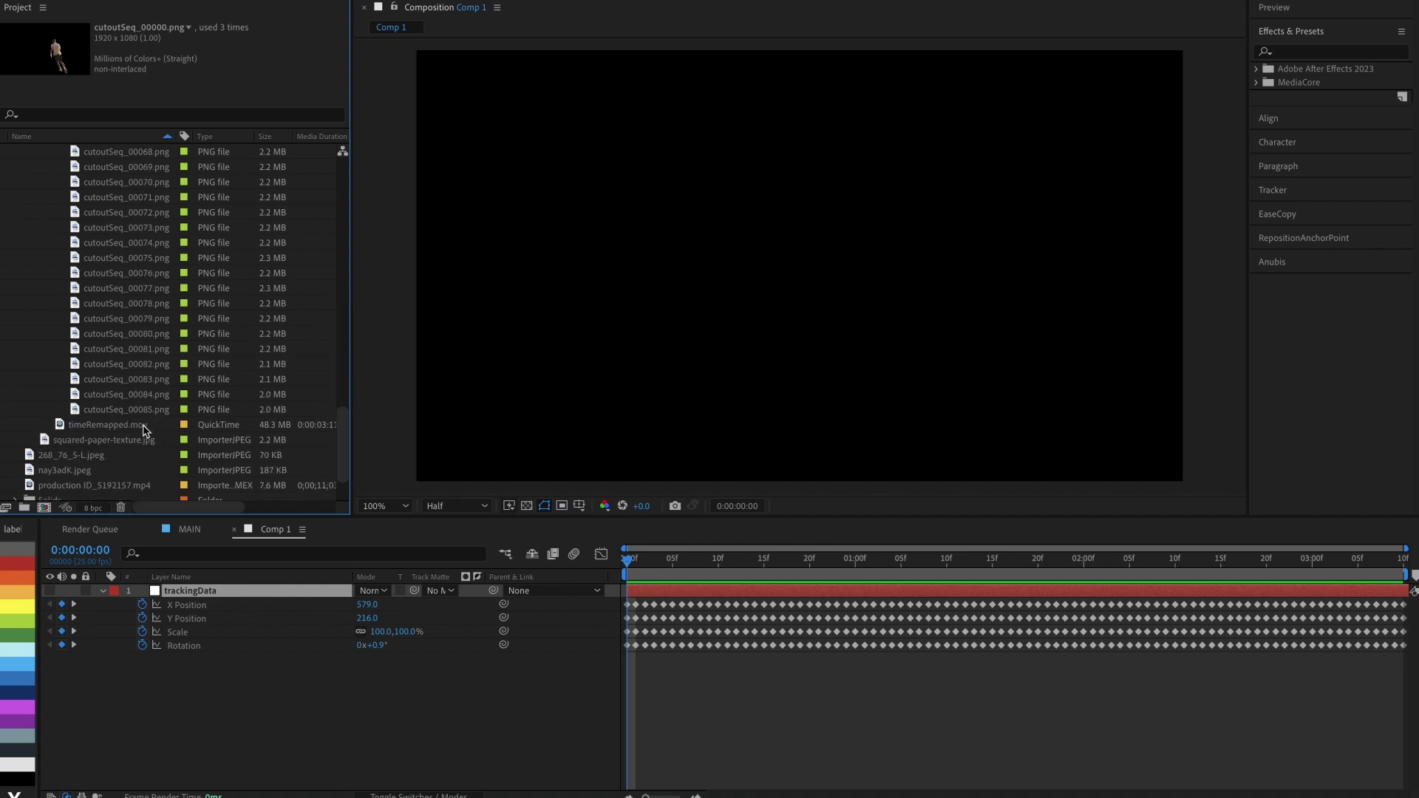
{"action": "left_click", "coordinate": [143, 410], "text": "shift"}
{"action": "left_click_drag", "start_coordinate": [142, 409], "coordinate": [289, 665]}
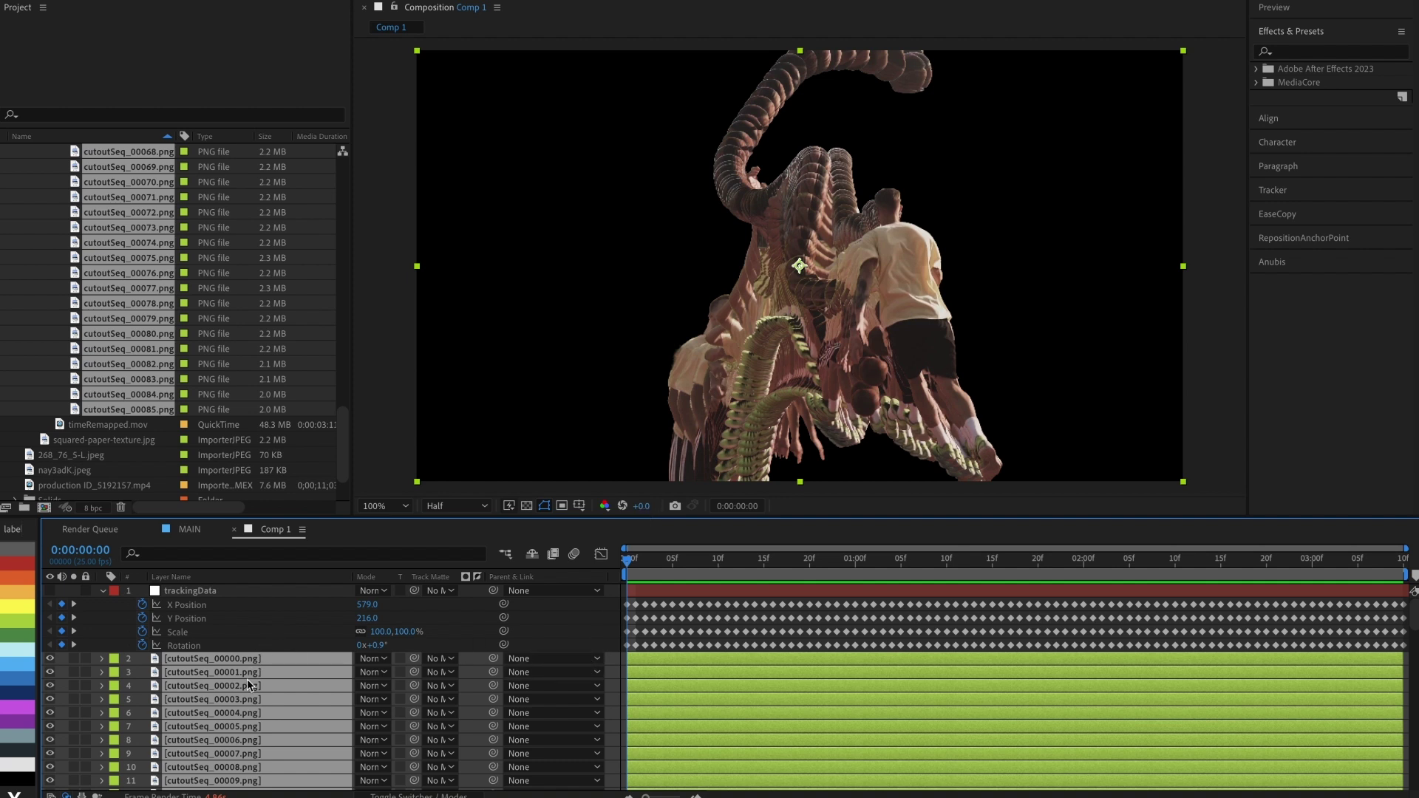
Step: Parent the cutoutSeq_00000.png layer to trackingData at the first frame
{"action": "left_click", "coordinate": [260, 604]}
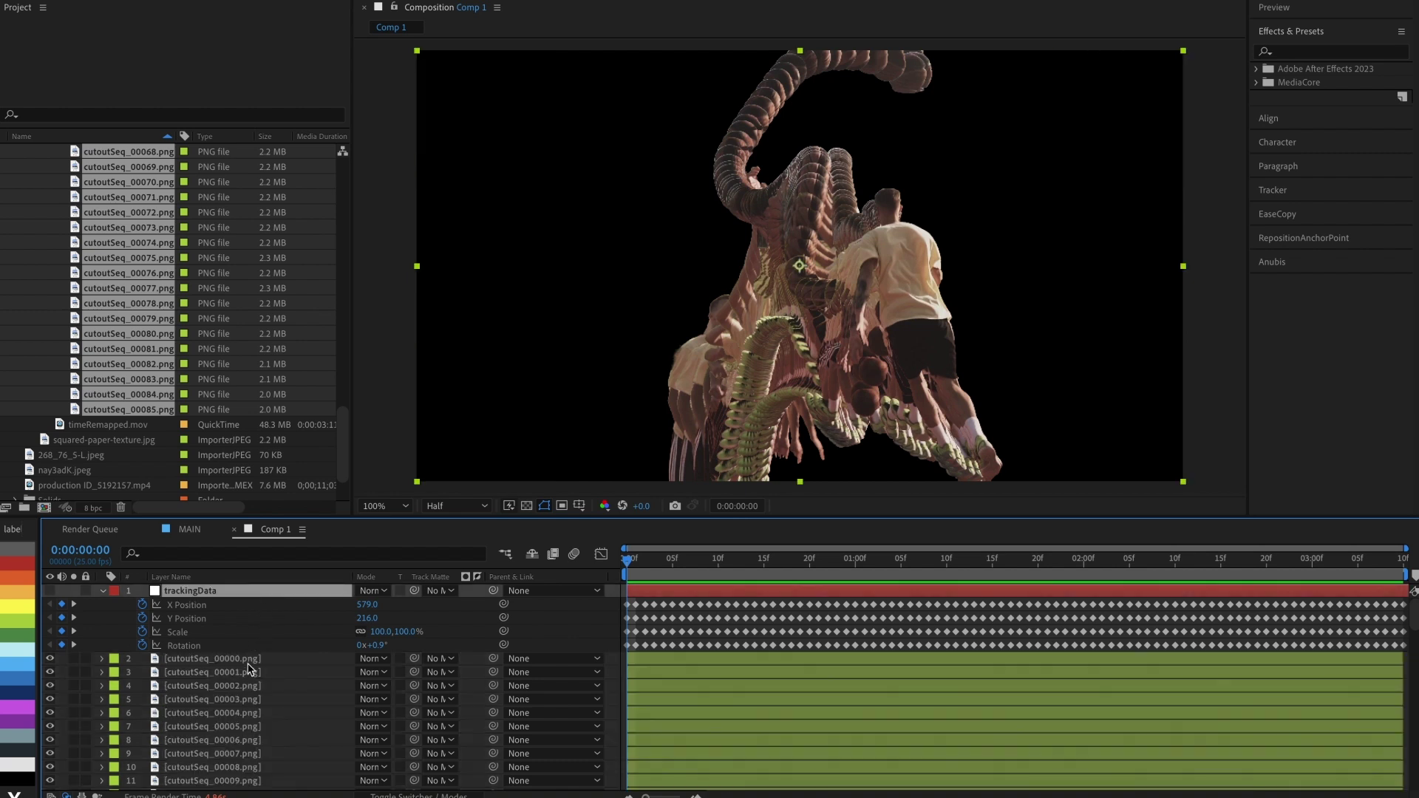
{"action": "left_click", "coordinate": [429, 662]}
{"action": "left_click_drag", "start_coordinate": [489, 665], "coordinate": [280, 601]}
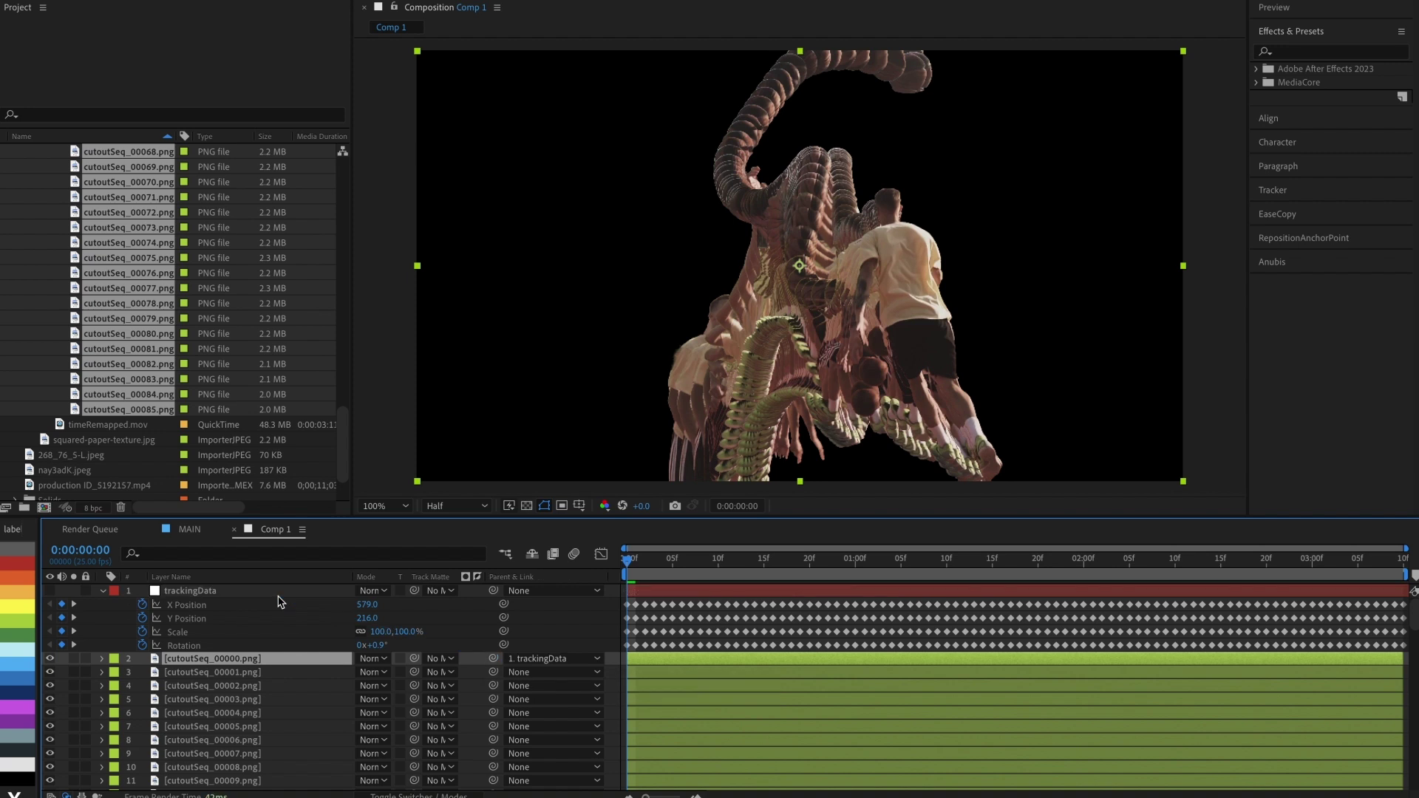
Step: Trim the start of cutoutSeq_00001.png to 0:00:00:01 and parent the layer to trackingData at that frame
{"action": "key", "text": "super+Down"}
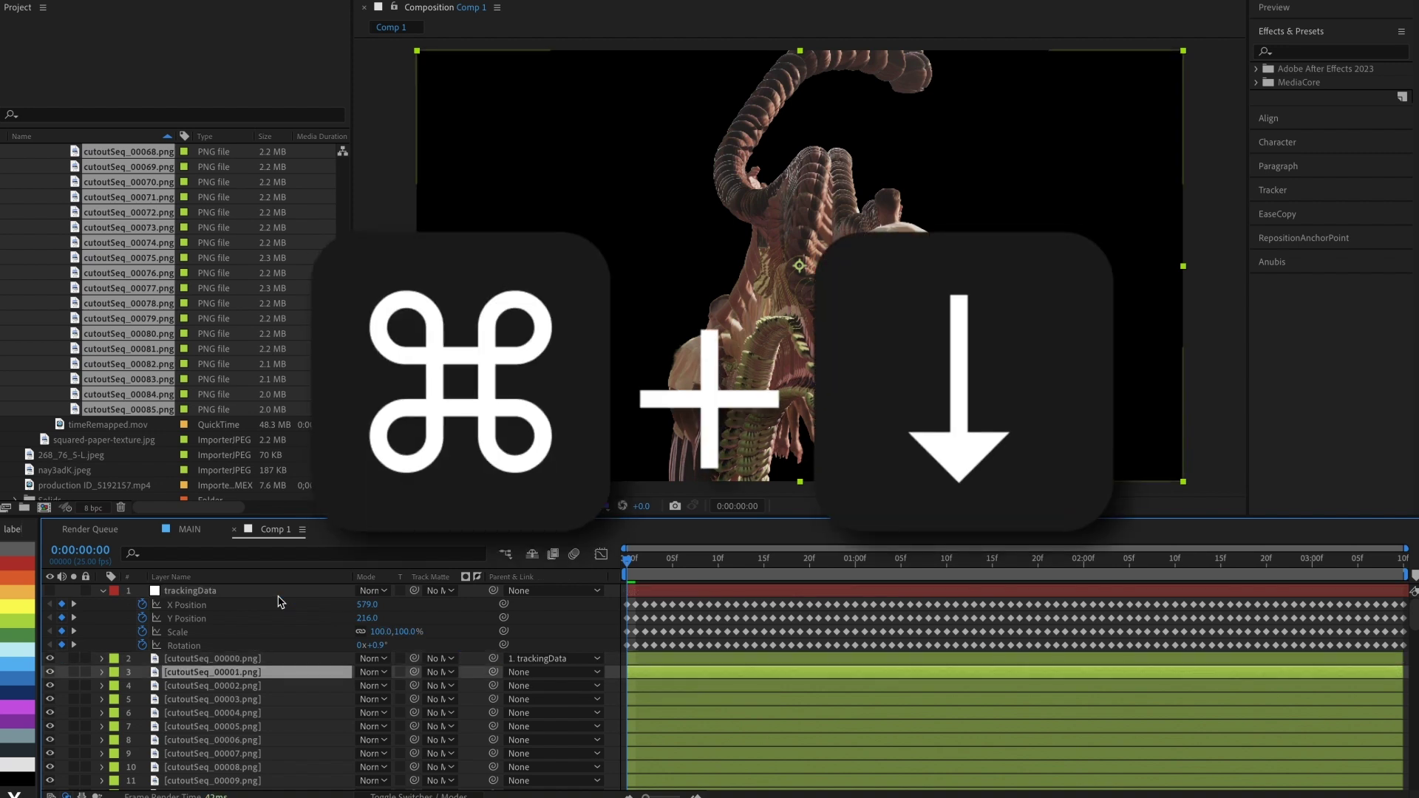
{"action": "key", "text": "super+Right"}
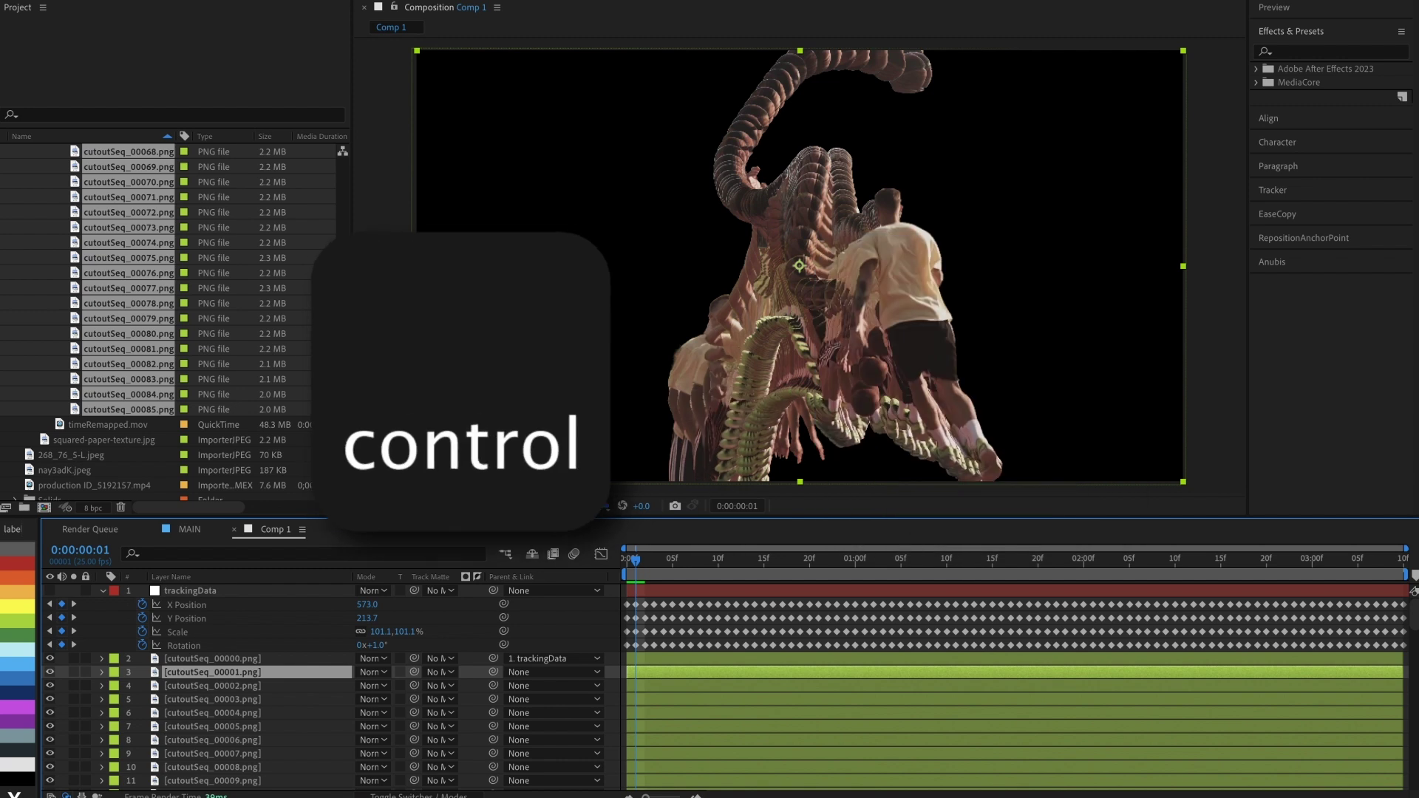
{"action": "key", "text": "ctrl+bracketleft"}
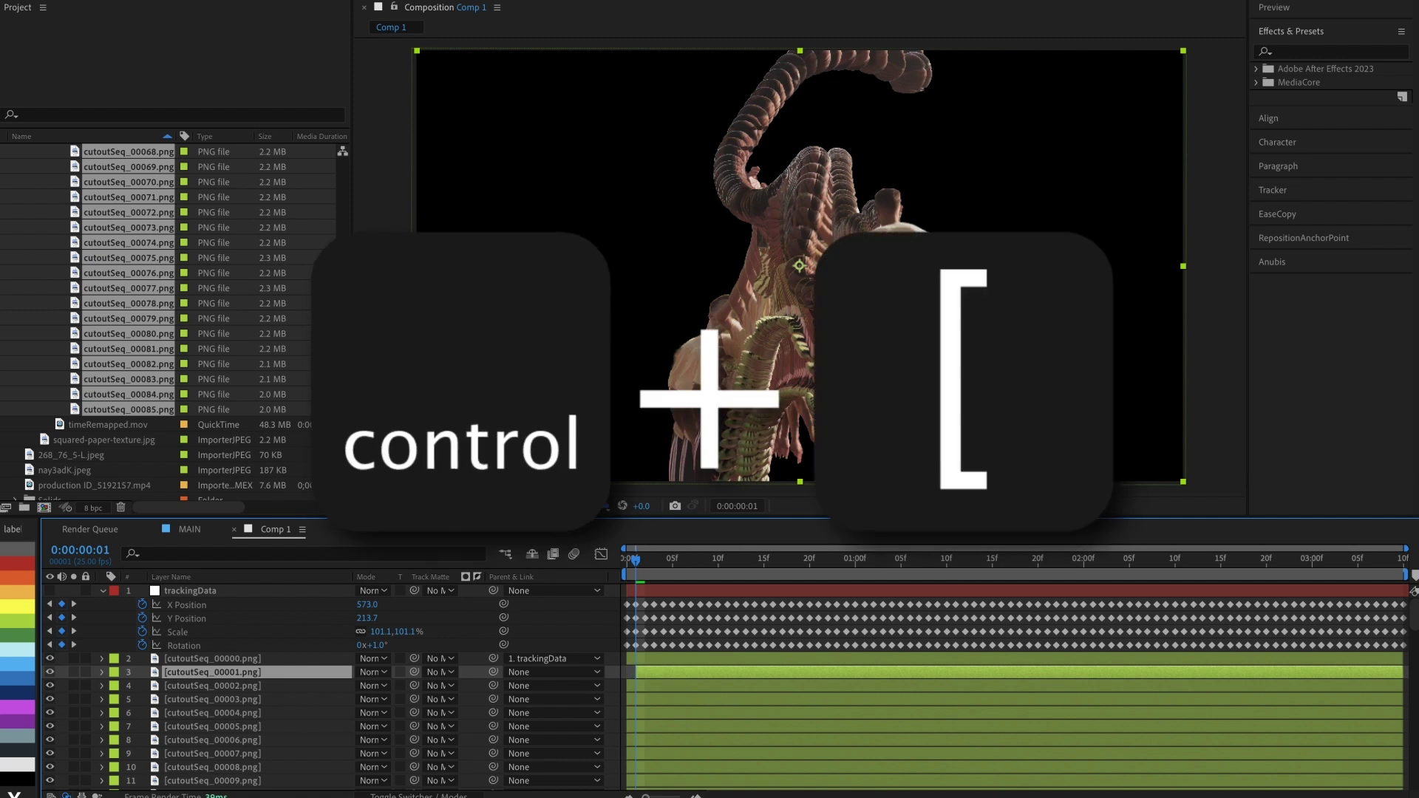
{"action": "left_click_drag", "start_coordinate": [493, 672], "coordinate": [294, 597]}
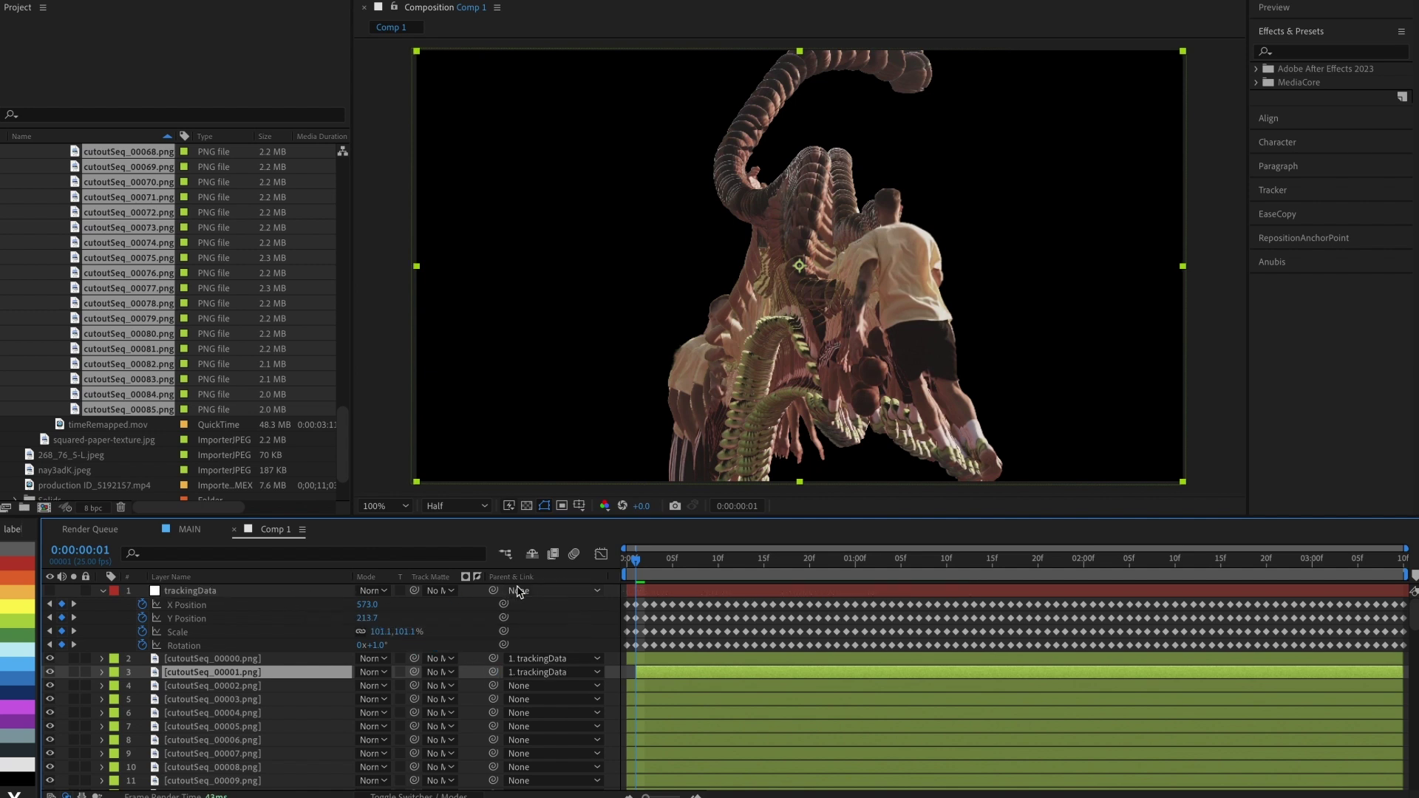
Step: Trim the start of cutoutSeq_00002.png to 0:00:00:02 and parent the layer to trackingData at that frame
{"action": "key", "text": "ctrl+Down"}
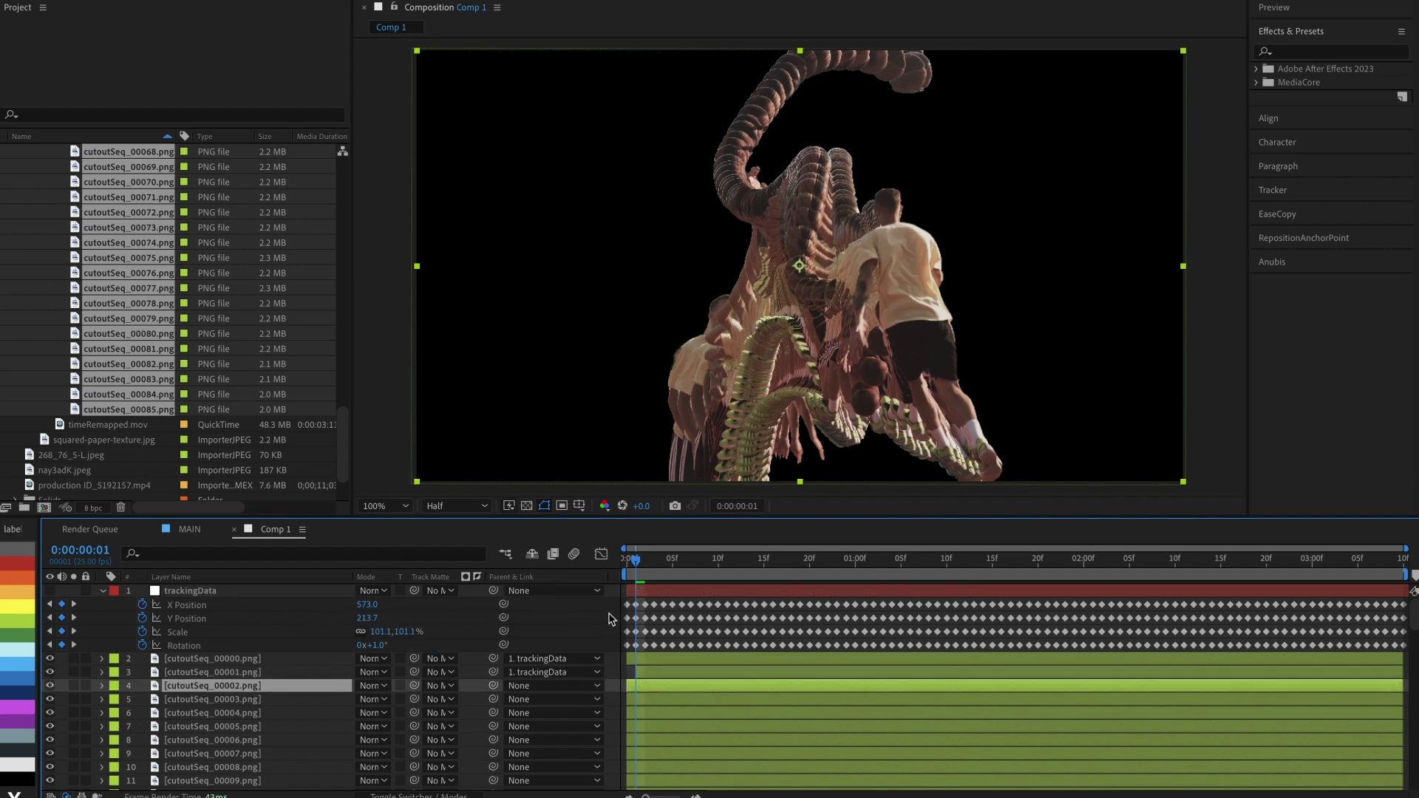
{"action": "key", "text": "ctrl+Down"}
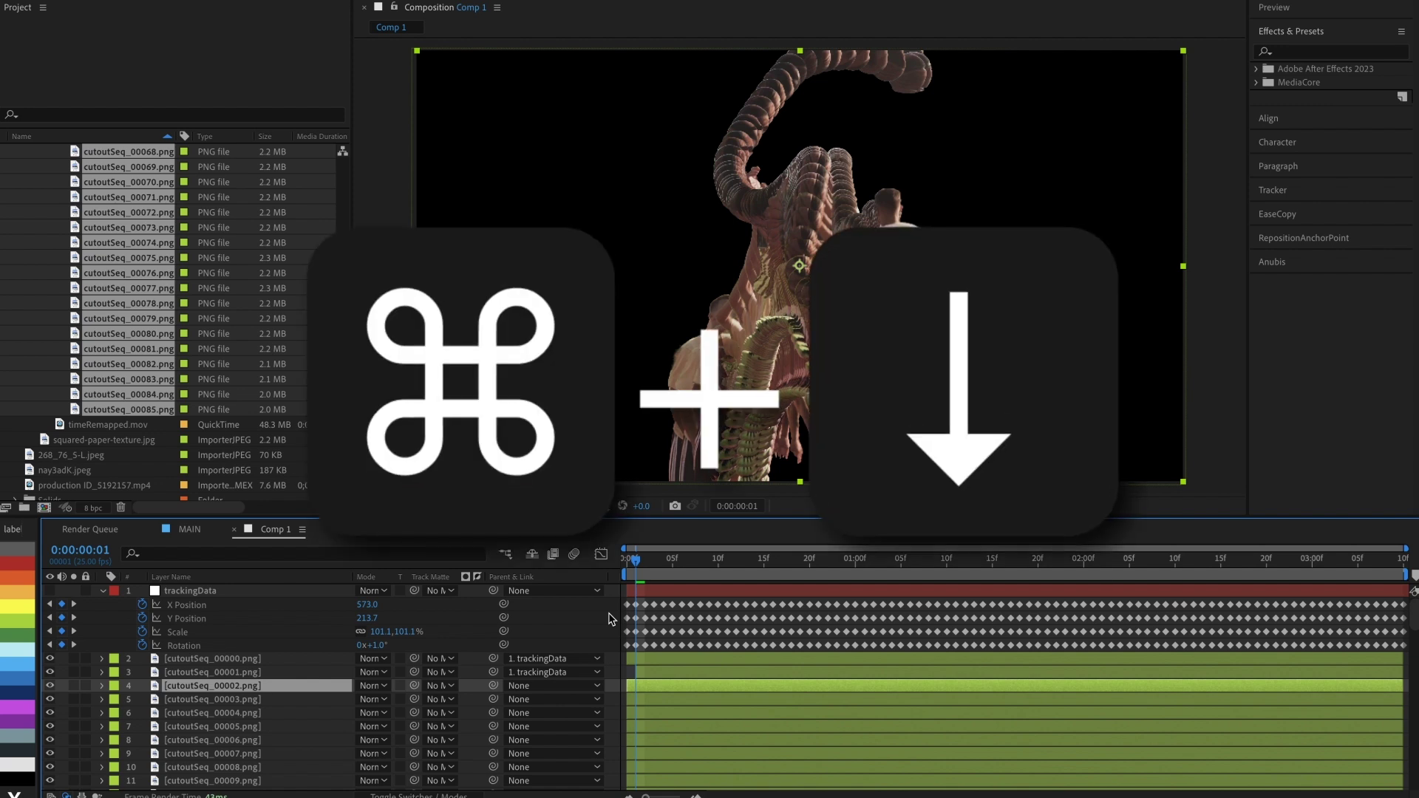
{"action": "key", "text": "super+Right"}
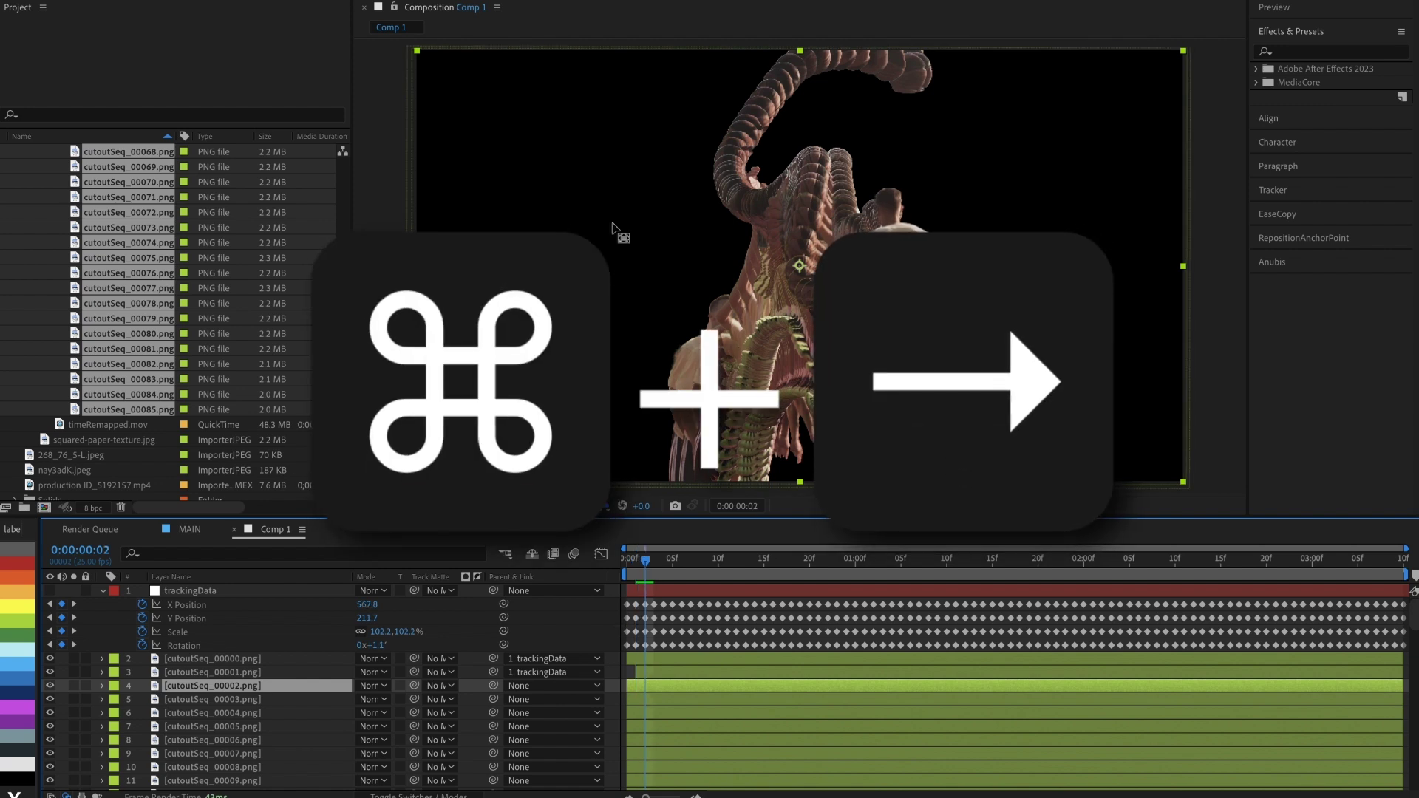
{"action": "key", "text": "ctrl+bracketleft"}
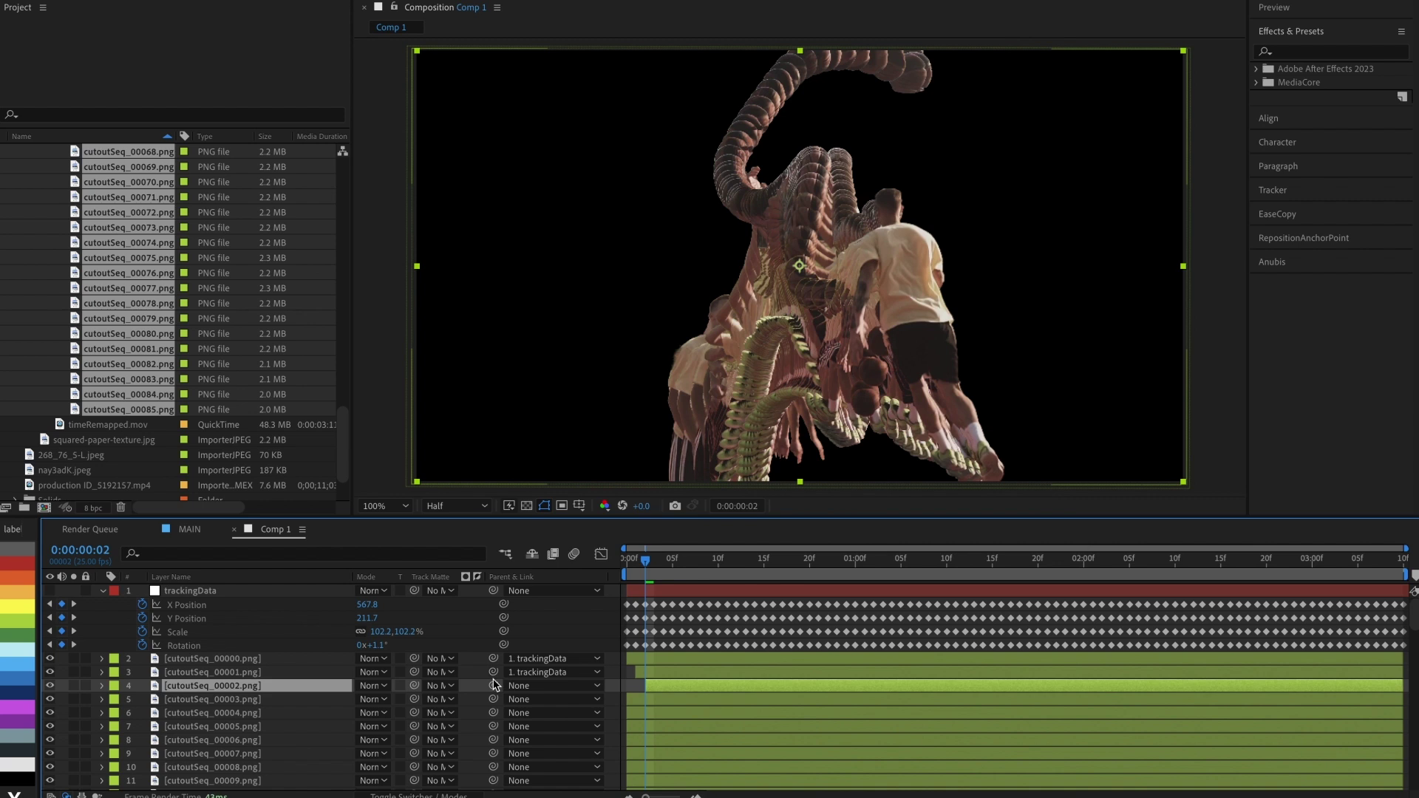
{"action": "left_click_drag", "start_coordinate": [494, 685], "coordinate": [215, 596]}
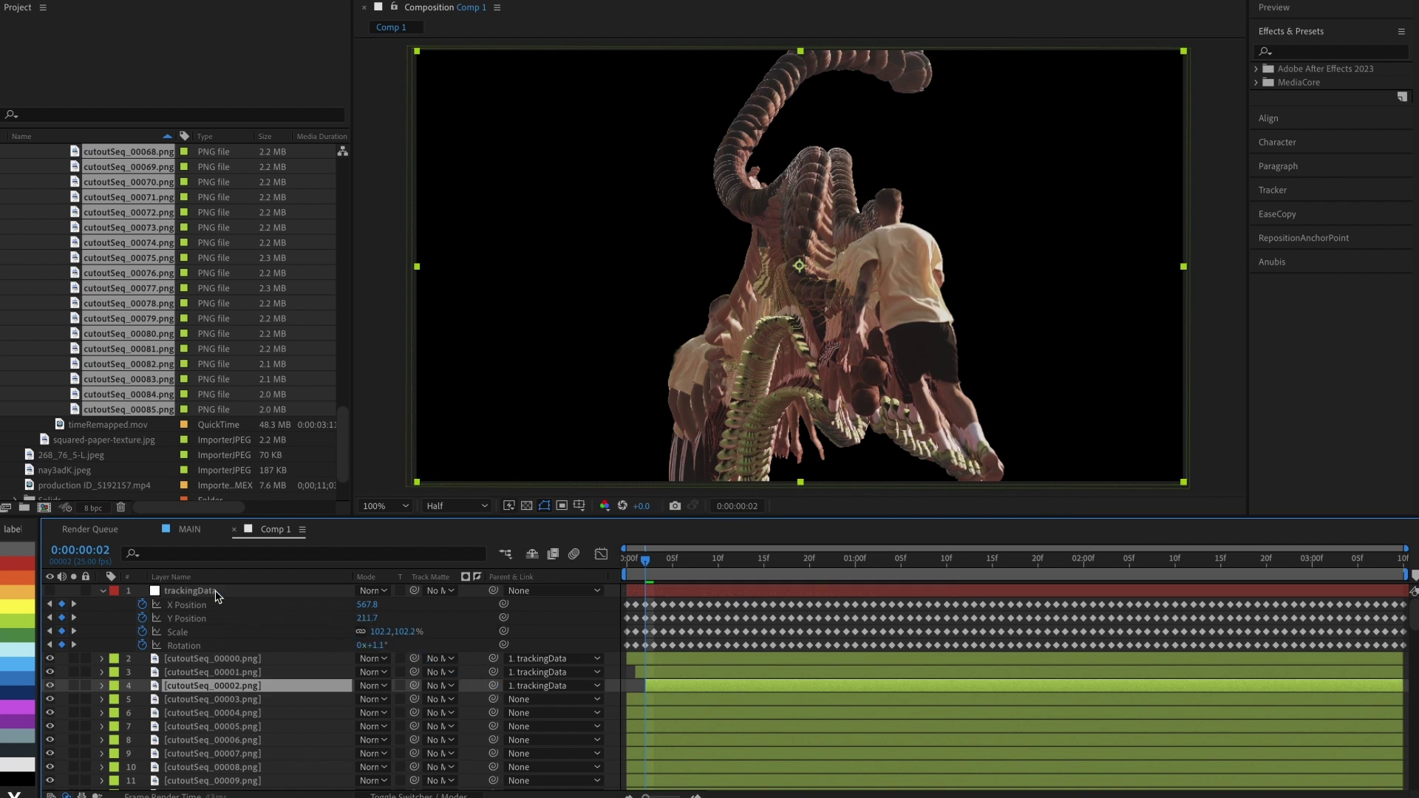
Step: Trim the start of cutoutSeq_00003.png to 0:00:00:03 and parent the layer to trackingData at that frame
{"action": "key", "text": "super+Down"}
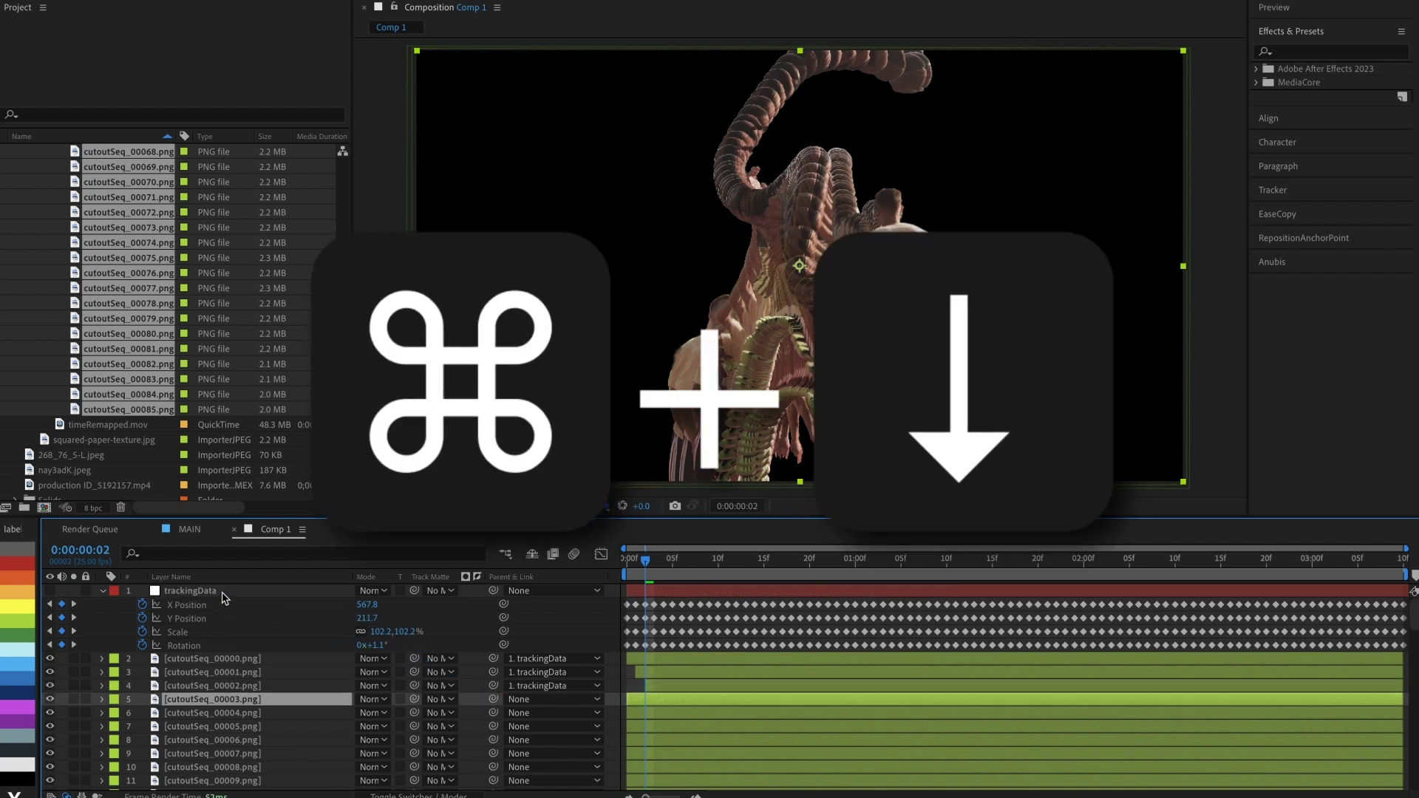
{"action": "key", "text": "super+Right"}
{"action": "key", "text": "ctrl+bracketleft"}
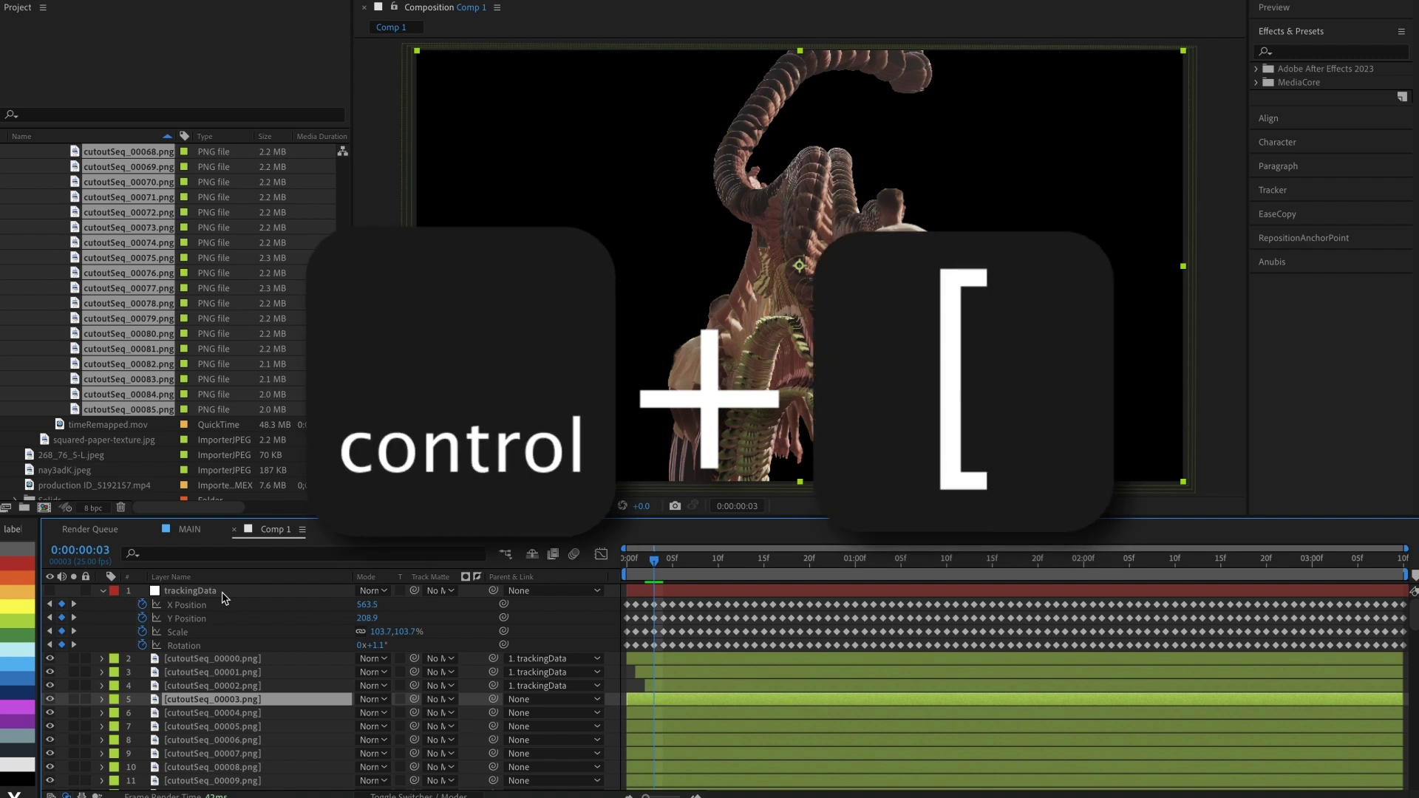
{"action": "left_click_drag", "start_coordinate": [493, 699], "coordinate": [282, 597]}
Step: Trim the start of cutoutSeq_00004.png to 0:00:00:04 and parent the layer to trackingData at that frame
{"action": "key", "text": "super+Down"}
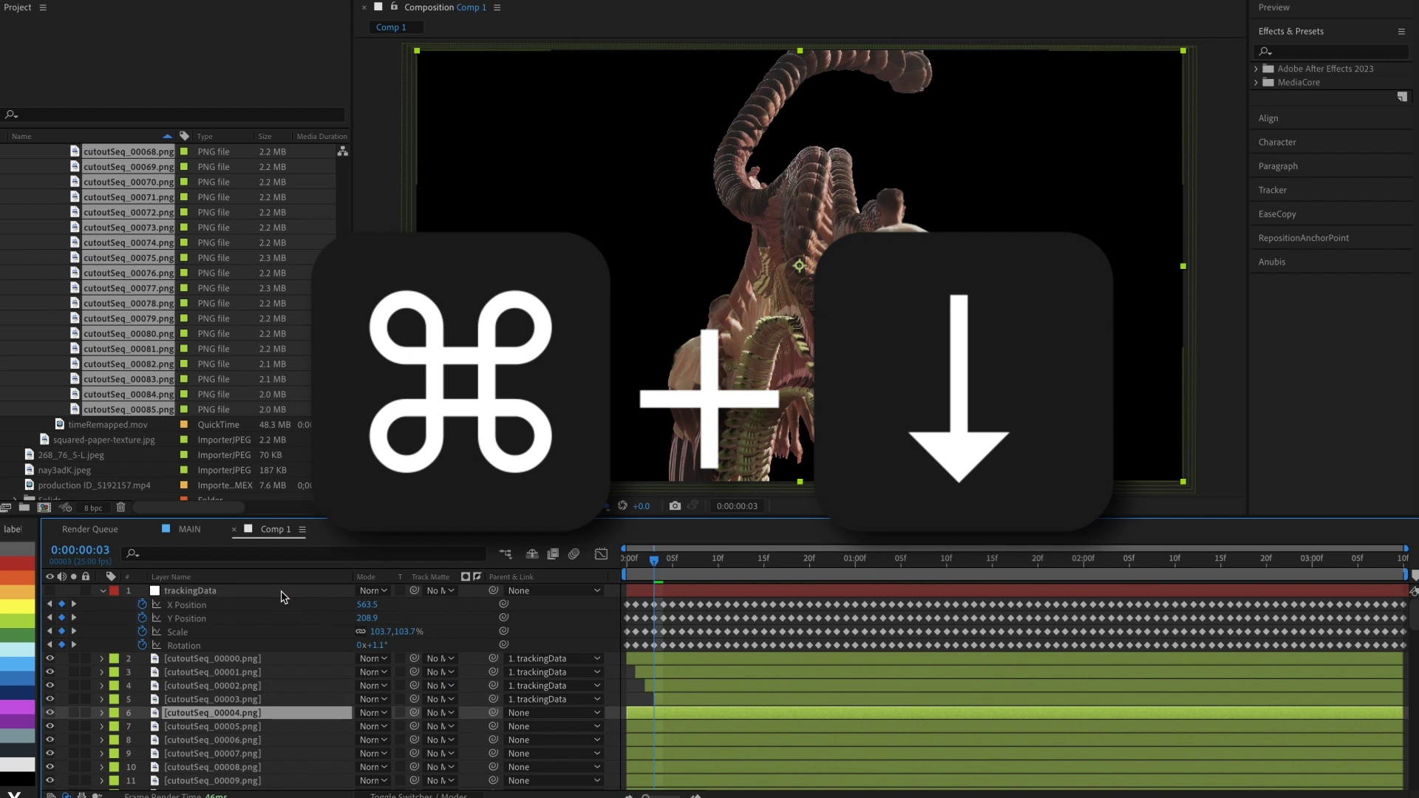
{"action": "key", "text": "super+Right"}
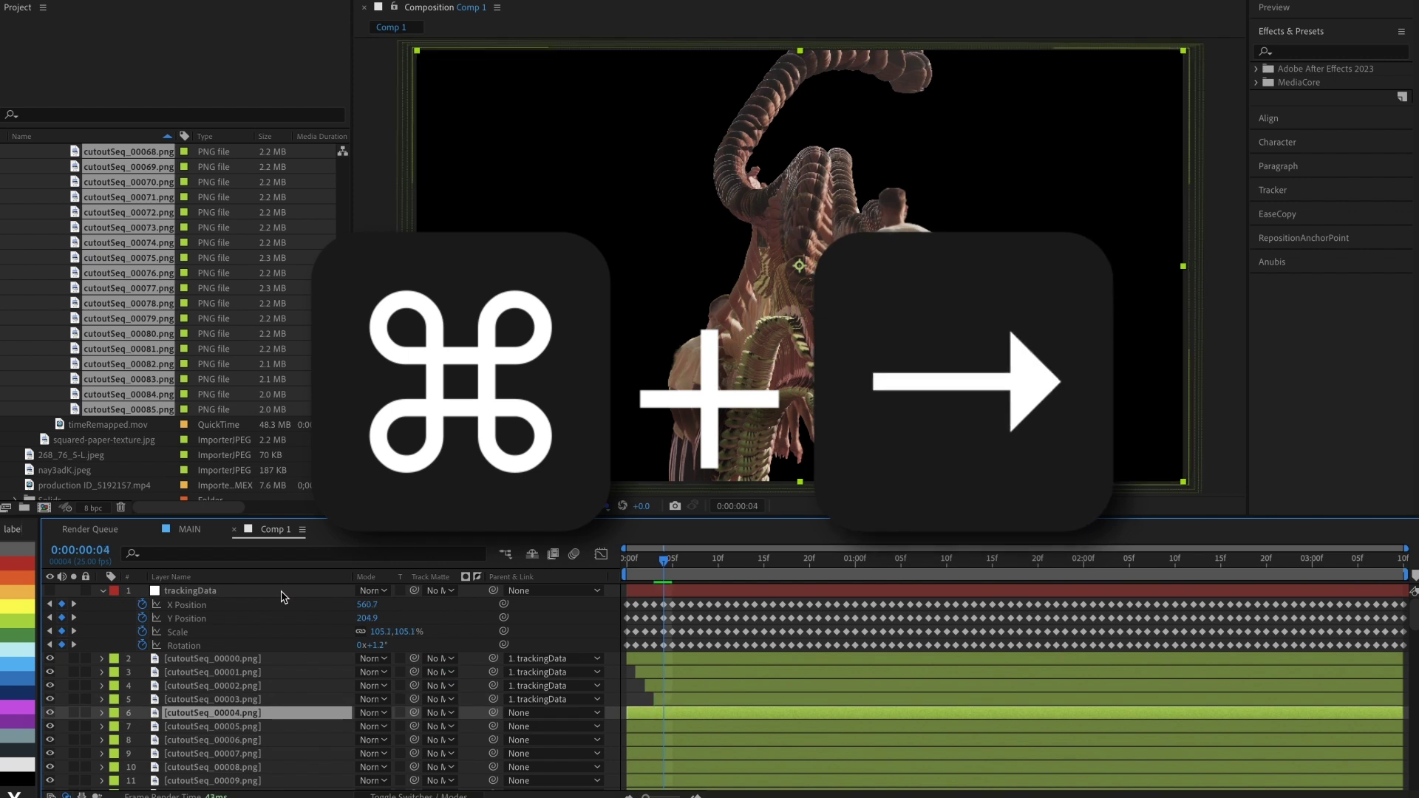
{"action": "key", "text": "ctrl+bracketleft"}
{"action": "left_click_drag", "start_coordinate": [493, 713], "coordinate": [277, 601]}
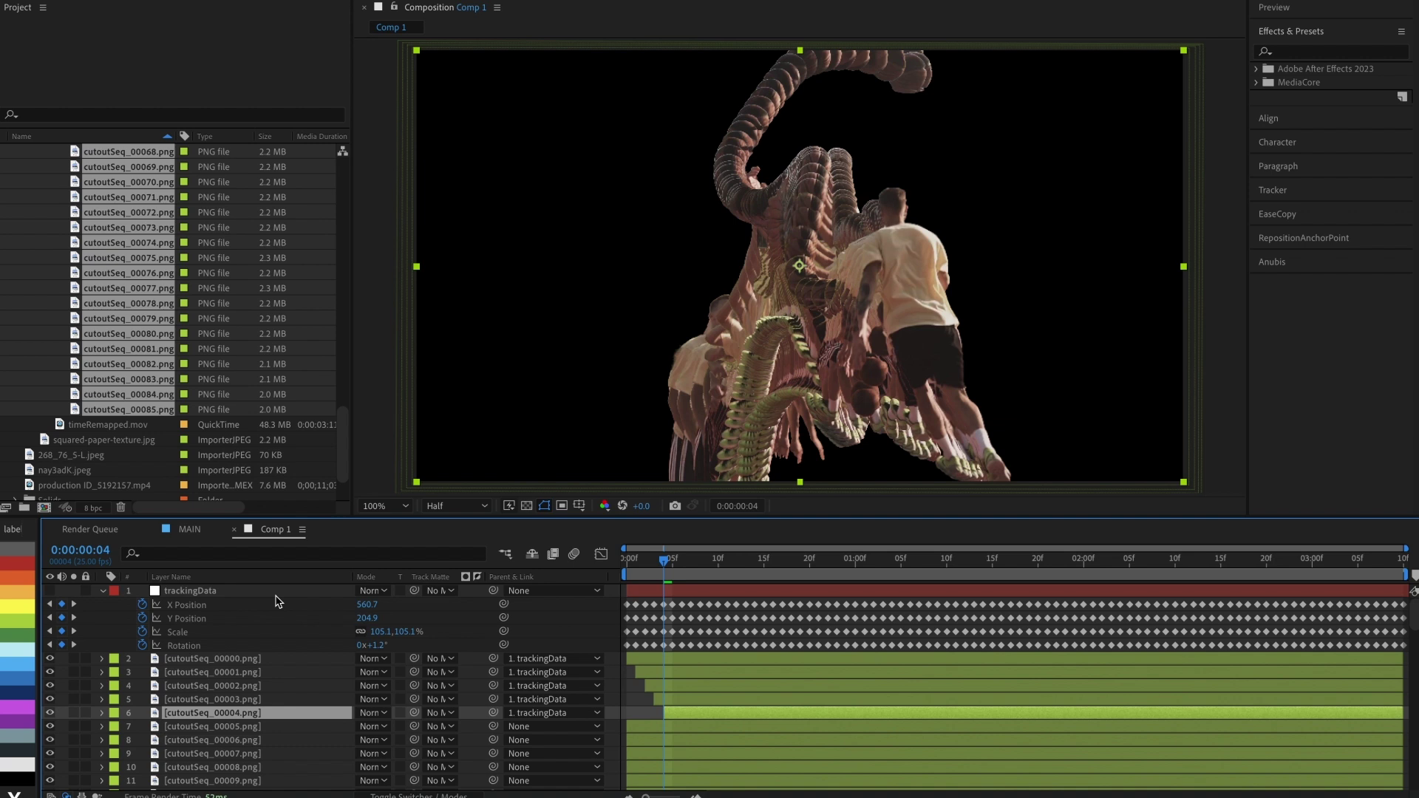
Step: Review the staggered cutout layers in the enlarged timeline, restore the layout and play back the composition
{"action": "key", "text": "grave"}
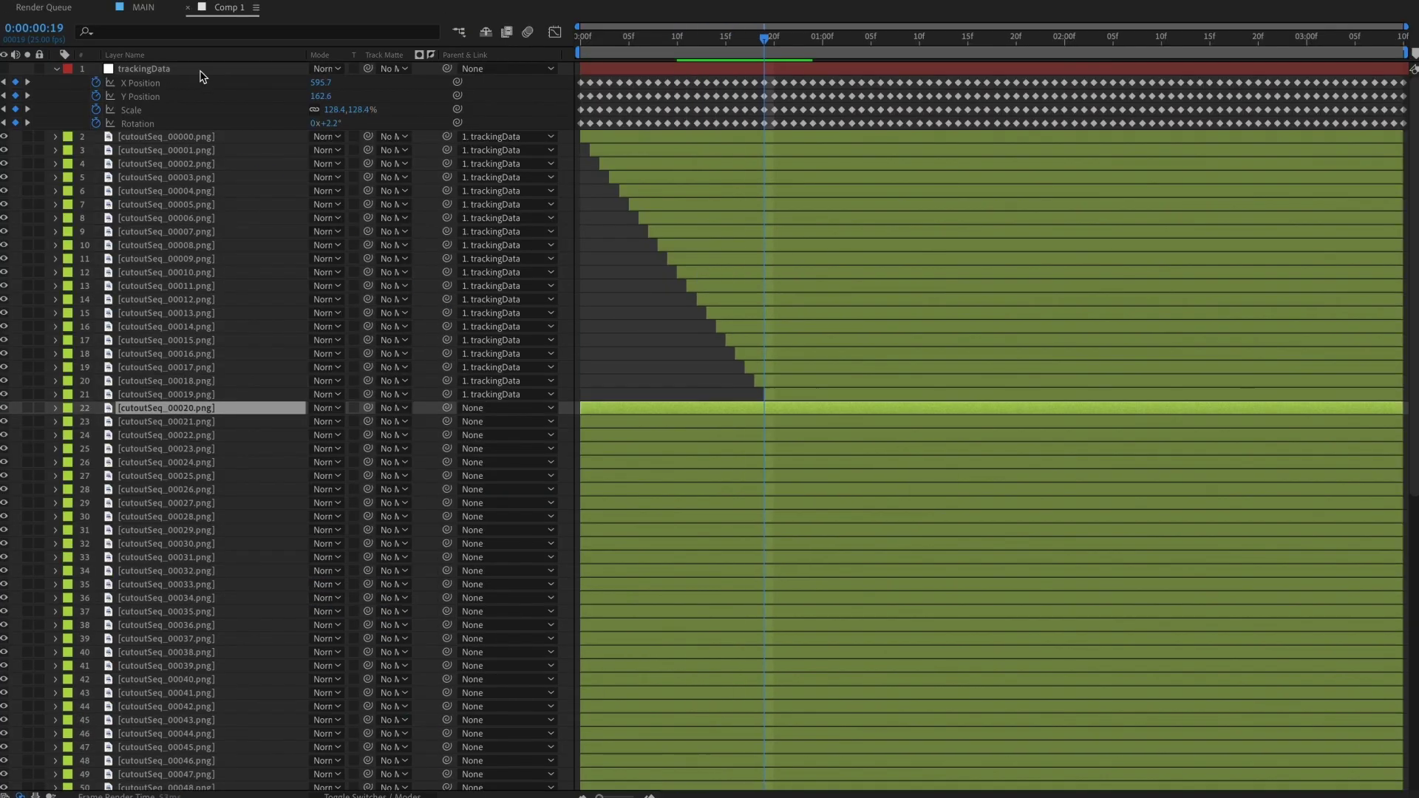
{"action": "key", "text": "grave"}
{"action": "key", "text": "space"}
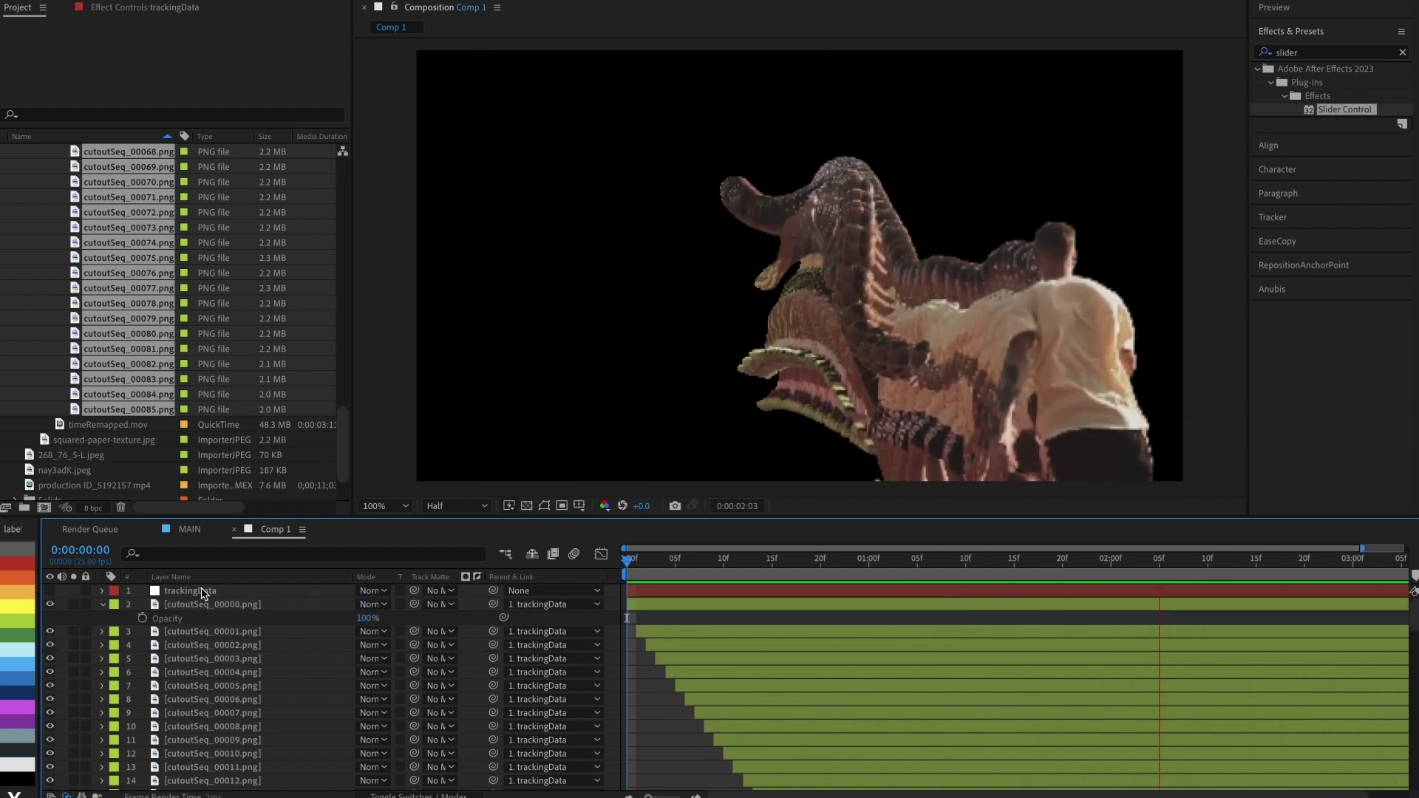
Step: Apply a Slider Control effect to the trackingData layer and rename it FrameRate
{"action": "left_click", "coordinate": [207, 591]}
{"action": "left_click", "coordinate": [181, 7]}
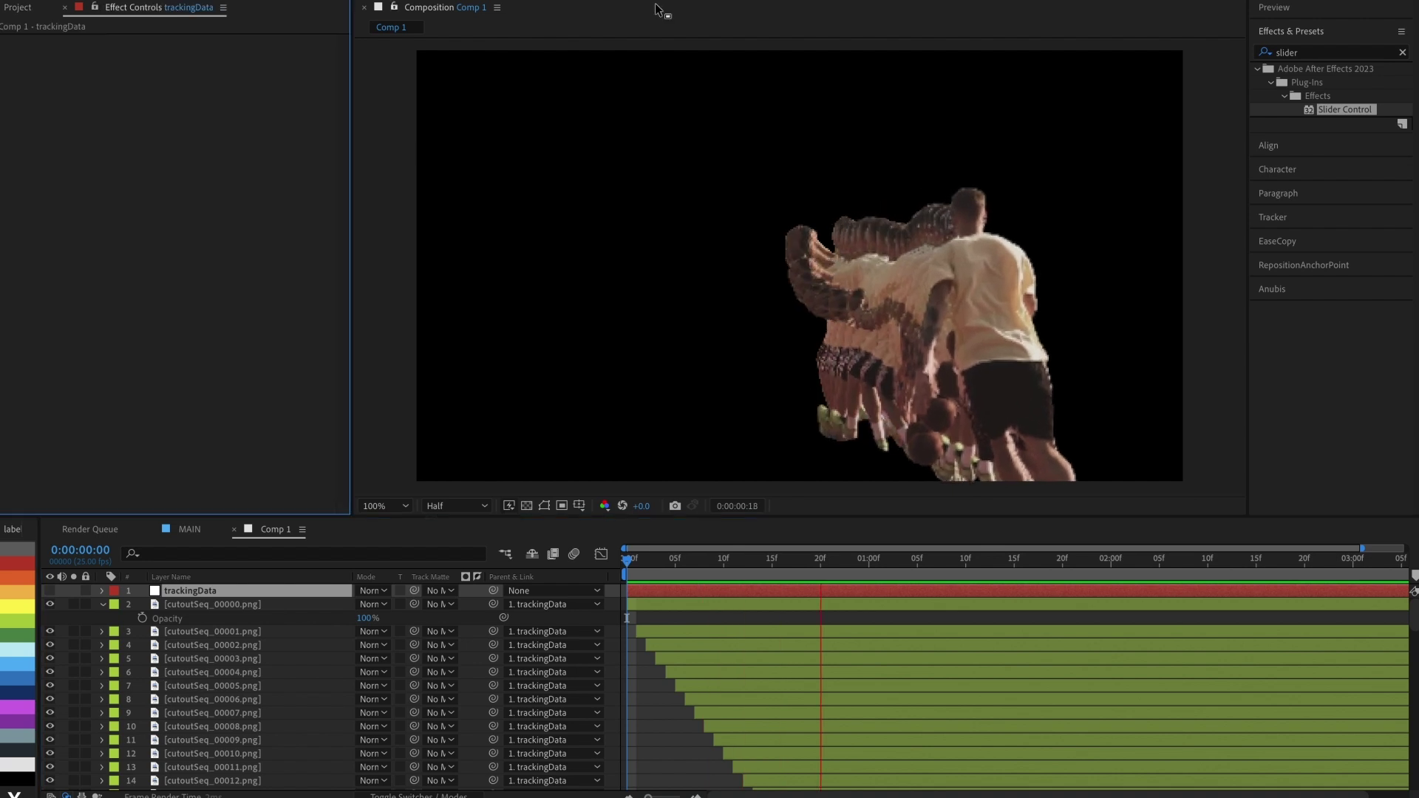
{"action": "left_click_drag", "start_coordinate": [1341, 111], "coordinate": [120, 104]}
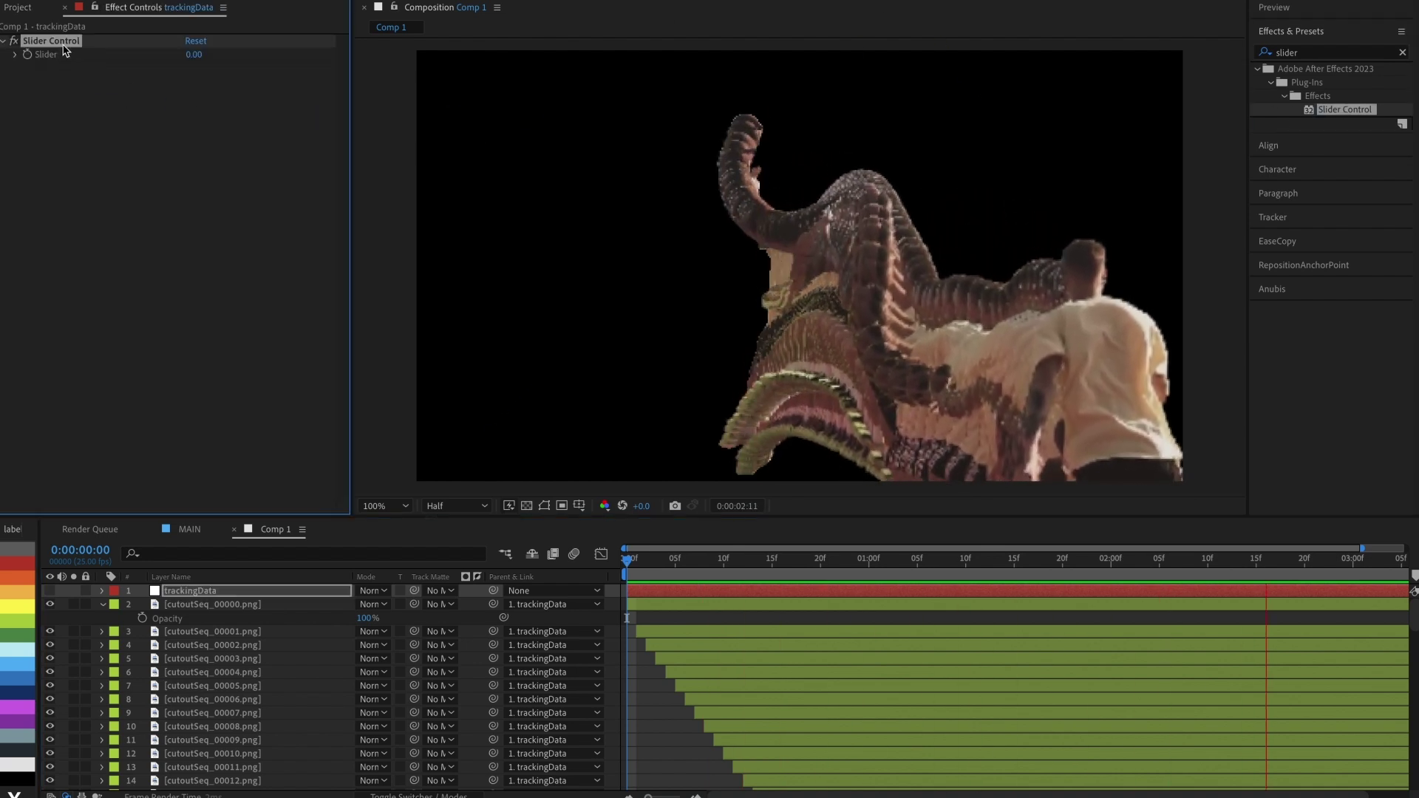
{"action": "key", "text": "Return"}
{"action": "type", "text": "FrameRa"}
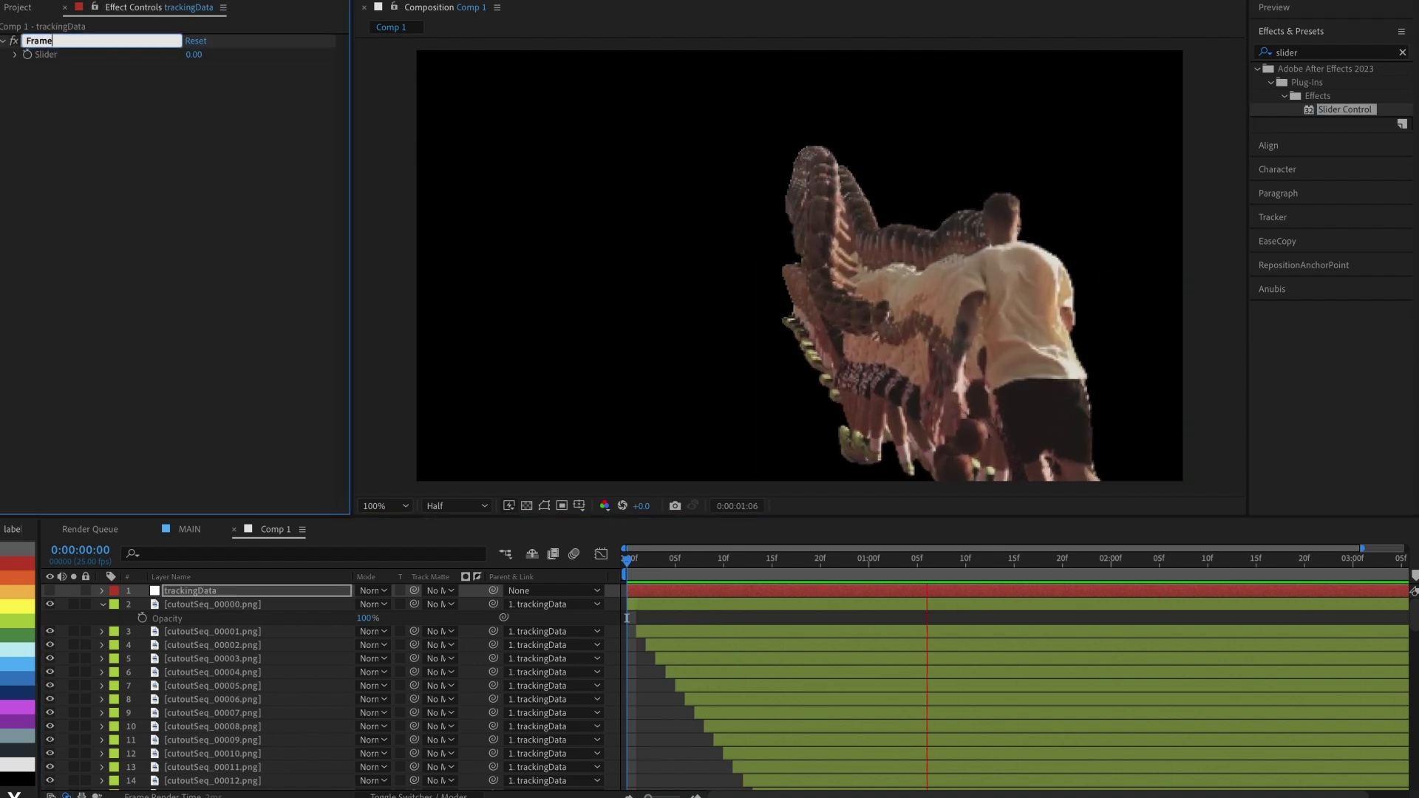
{"action": "key", "text": "Return"}
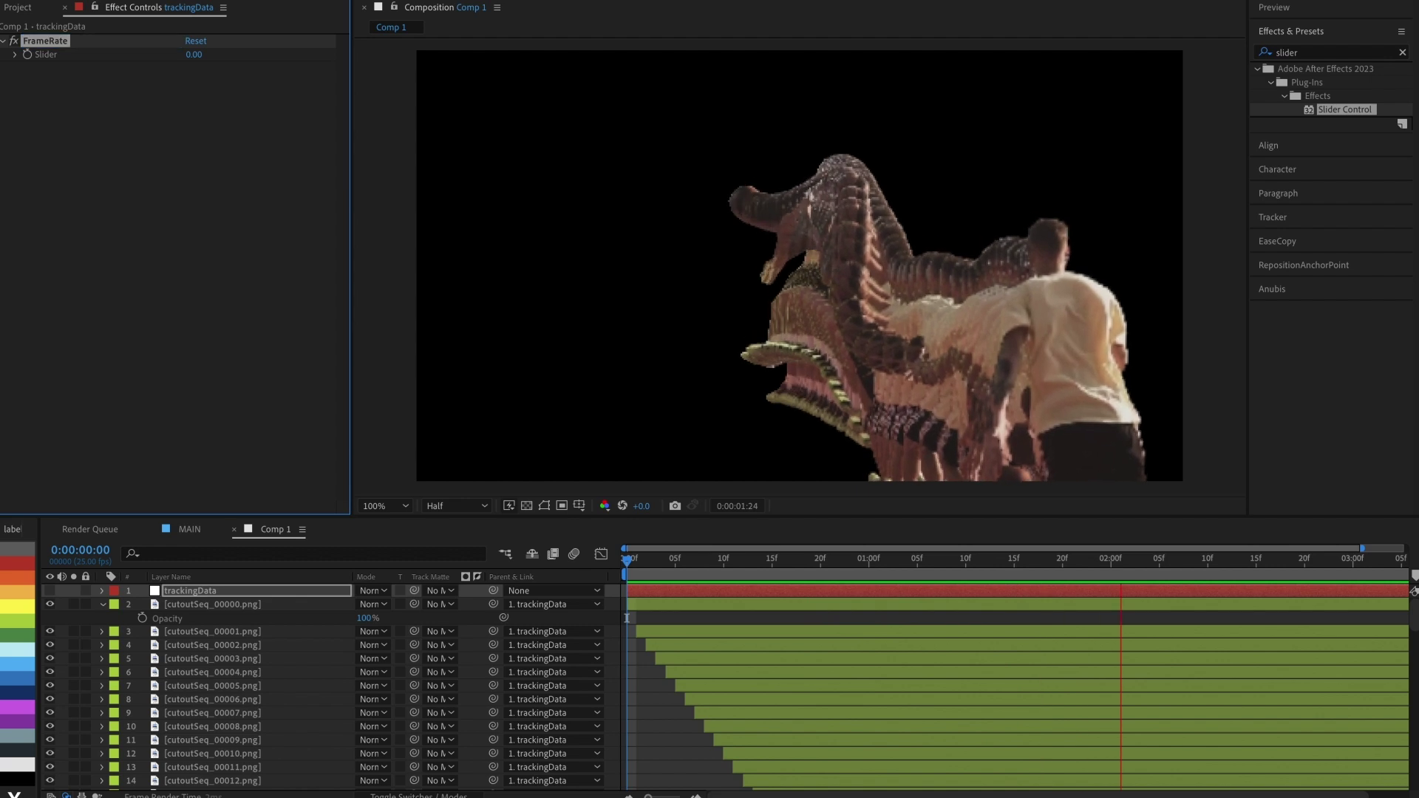
Step: Stop playback, lock the effect controls on trackingData and link the opacity of cutoutSeq_00000.png to the FrameRate slider
{"action": "left_click", "coordinate": [274, 606]}
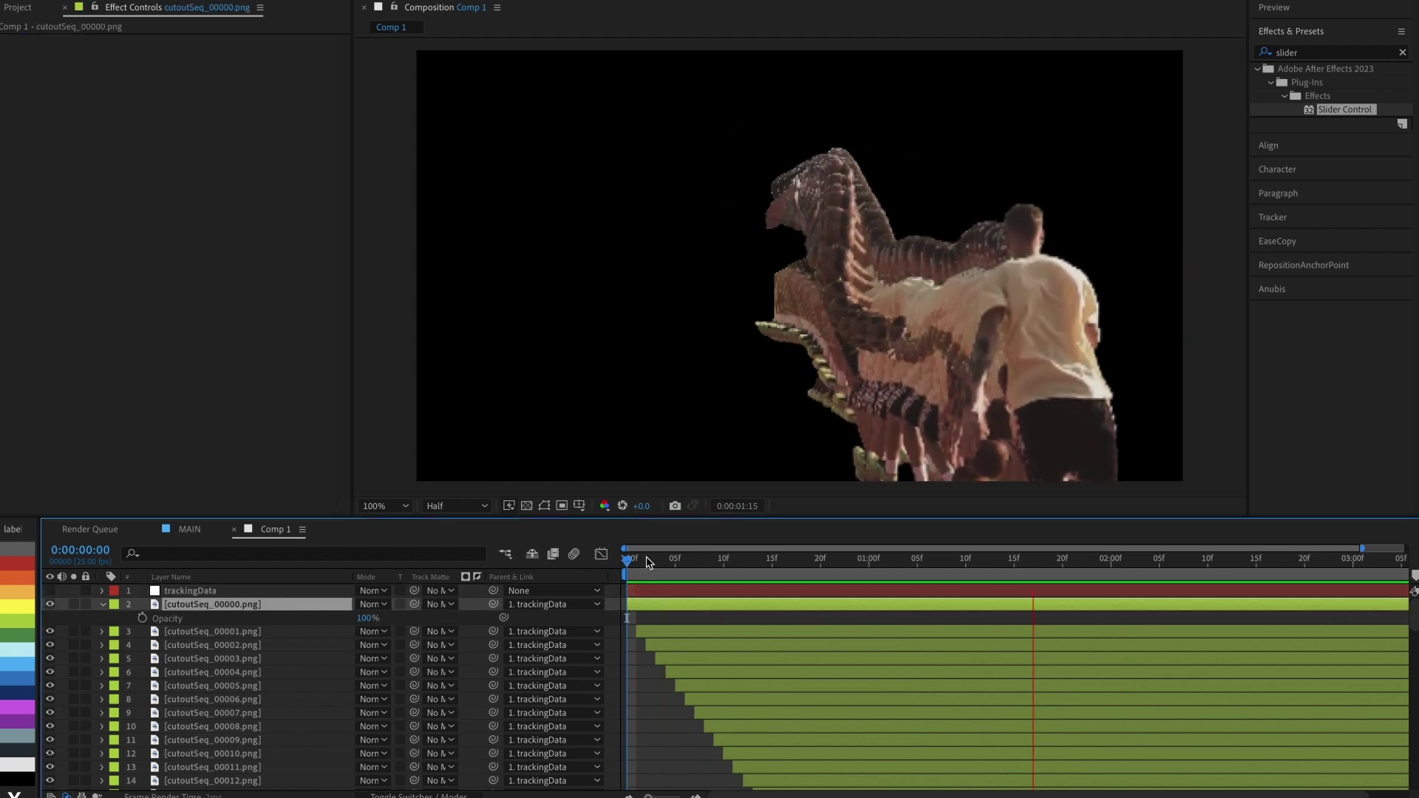
{"action": "key", "text": "space"}
{"action": "left_click", "coordinate": [270, 591]}
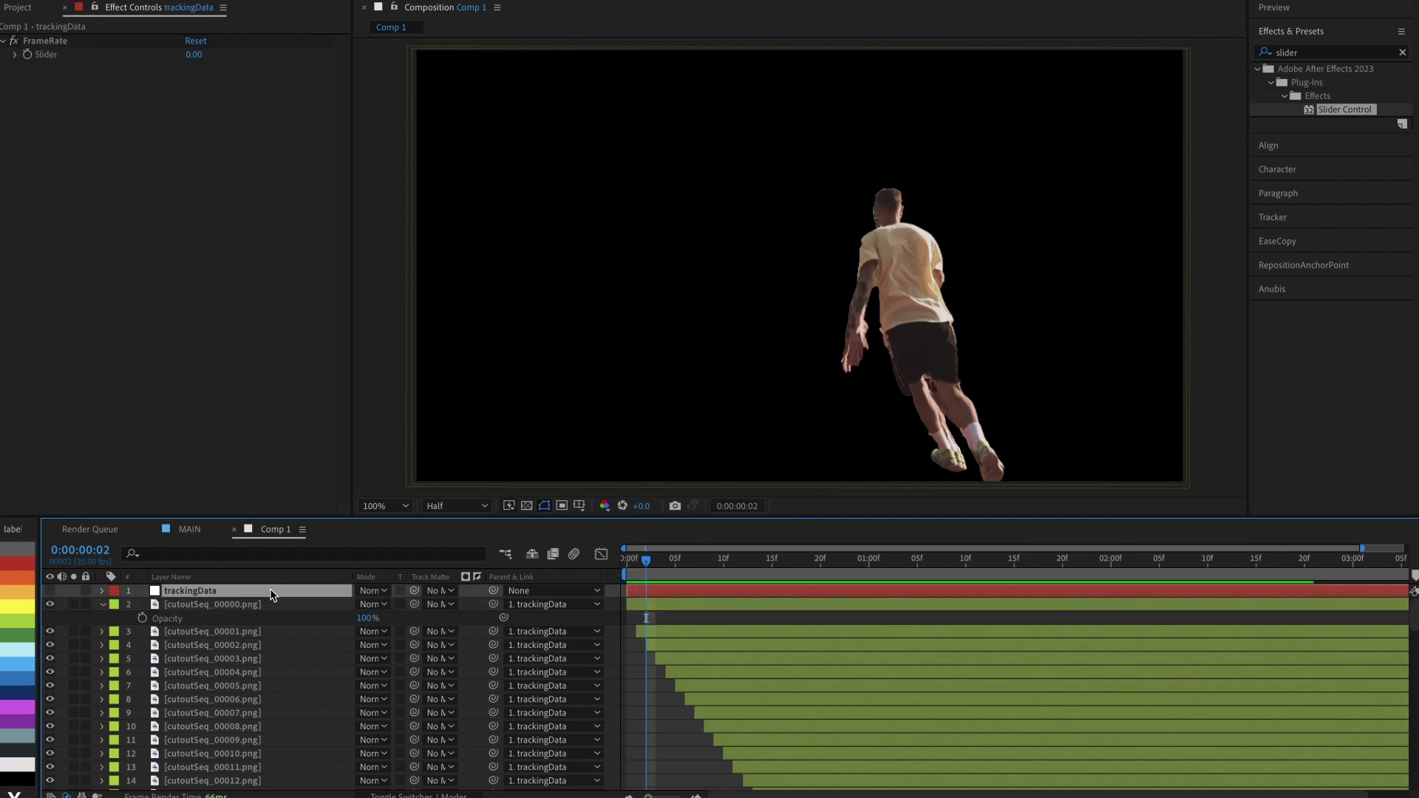
{"action": "left_click", "coordinate": [94, 9]}
{"action": "left_click", "coordinate": [291, 604]}
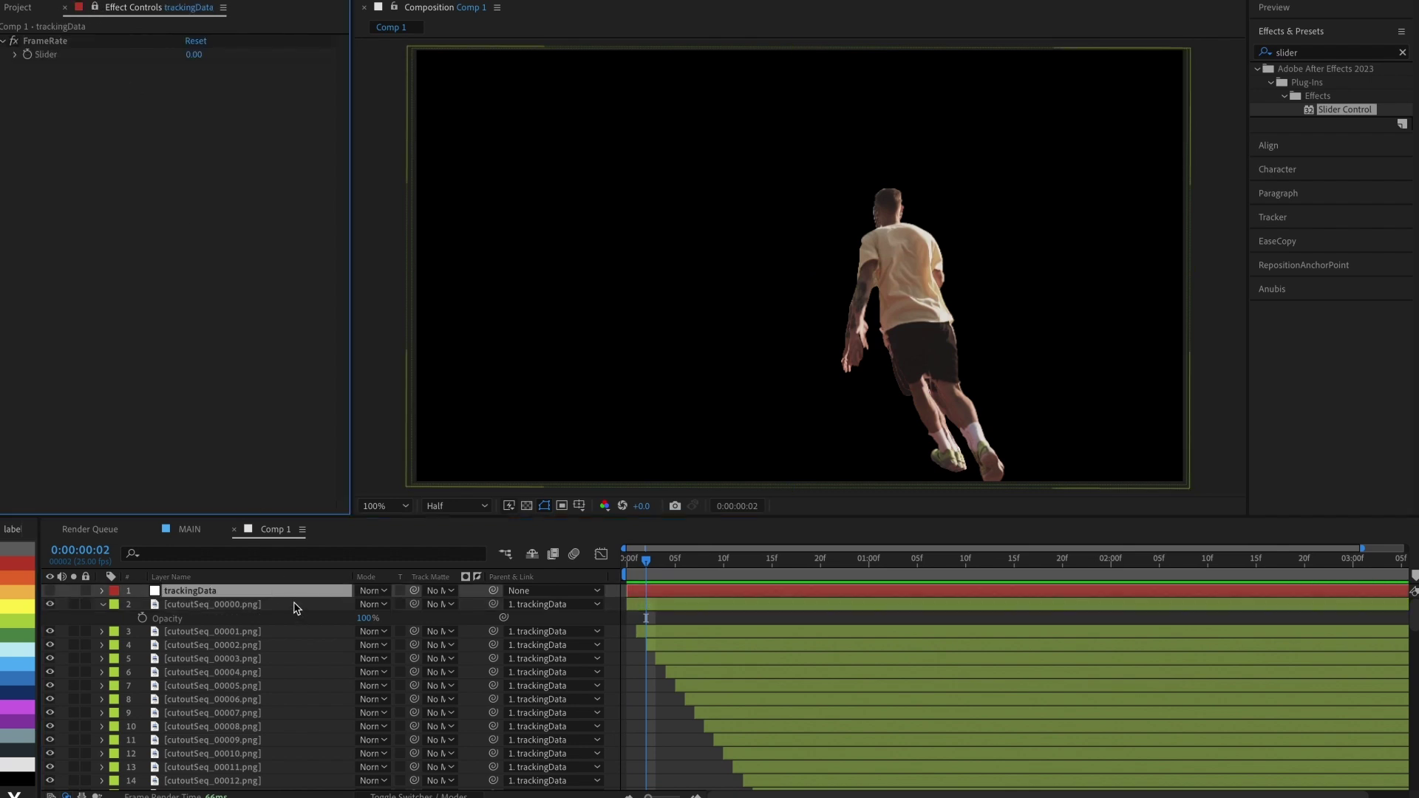
{"action": "left_click_drag", "start_coordinate": [503, 618], "coordinate": [45, 55]}
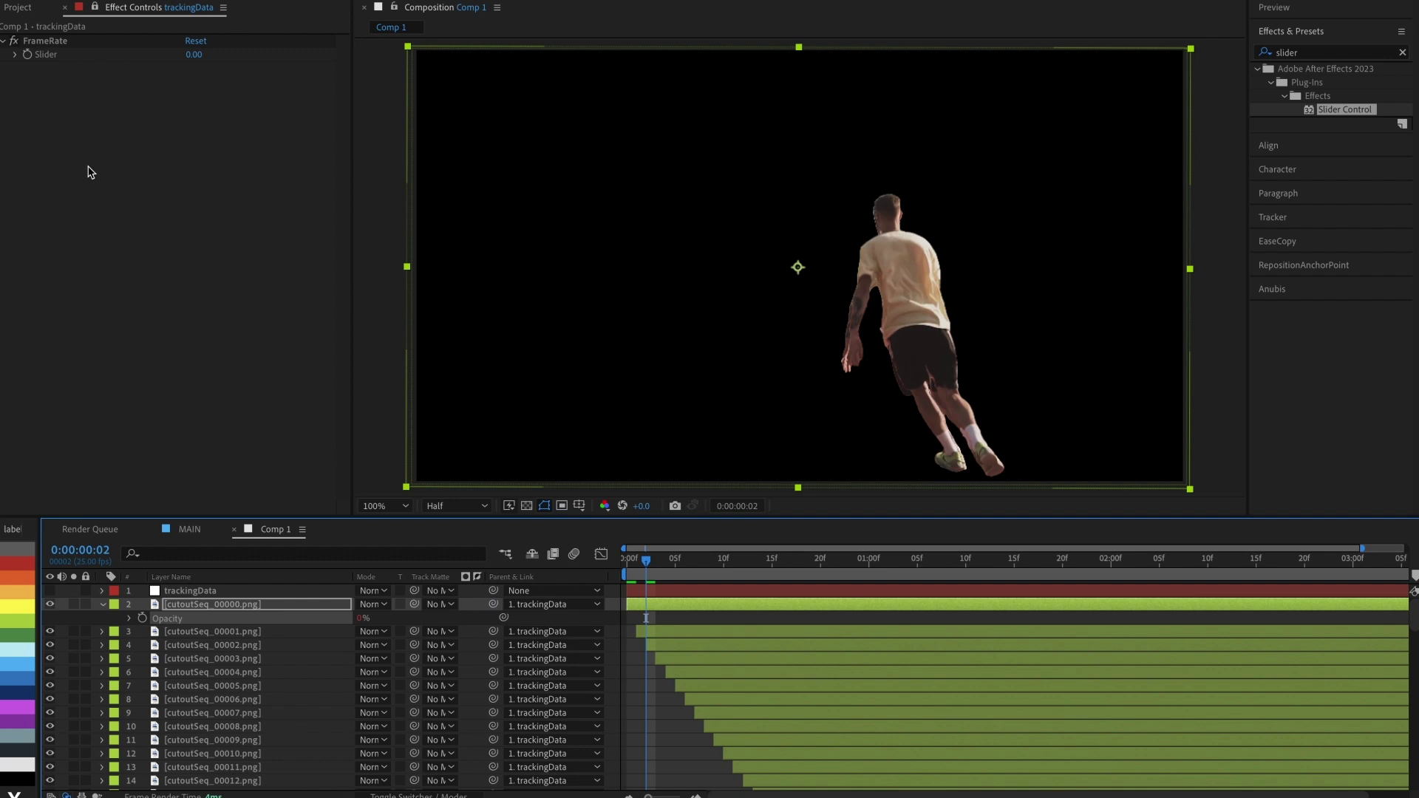
Step: Edit the opacity expression of cutoutSeq_00000.png to store the FrameRate slider link as f and the layer index as i
{"action": "left_click", "coordinate": [126, 620]}
{"action": "left_click", "coordinate": [661, 635]}
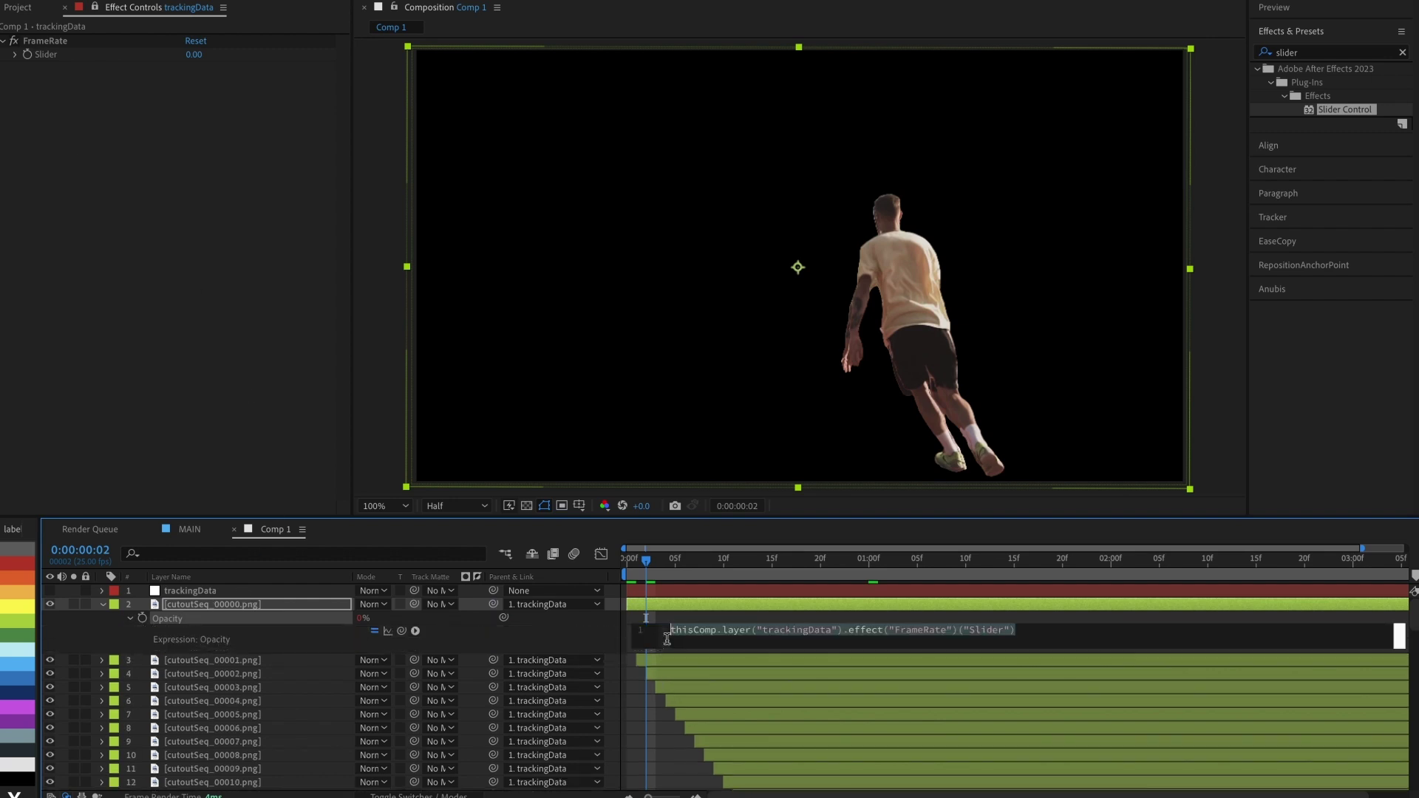
{"action": "left_click", "coordinate": [667, 639]}
{"action": "type", "text": "f ="}
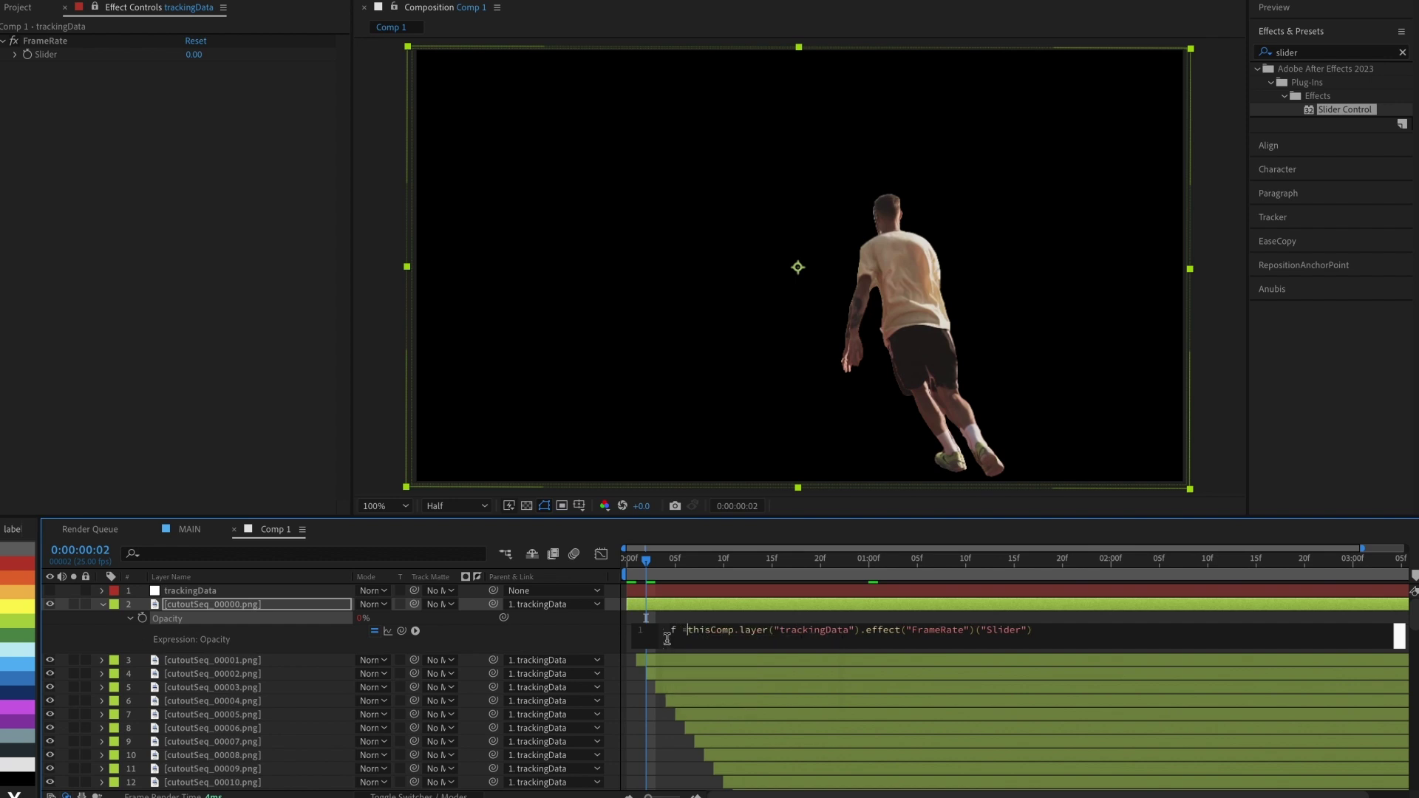
{"action": "left_click", "coordinate": [1064, 638]}
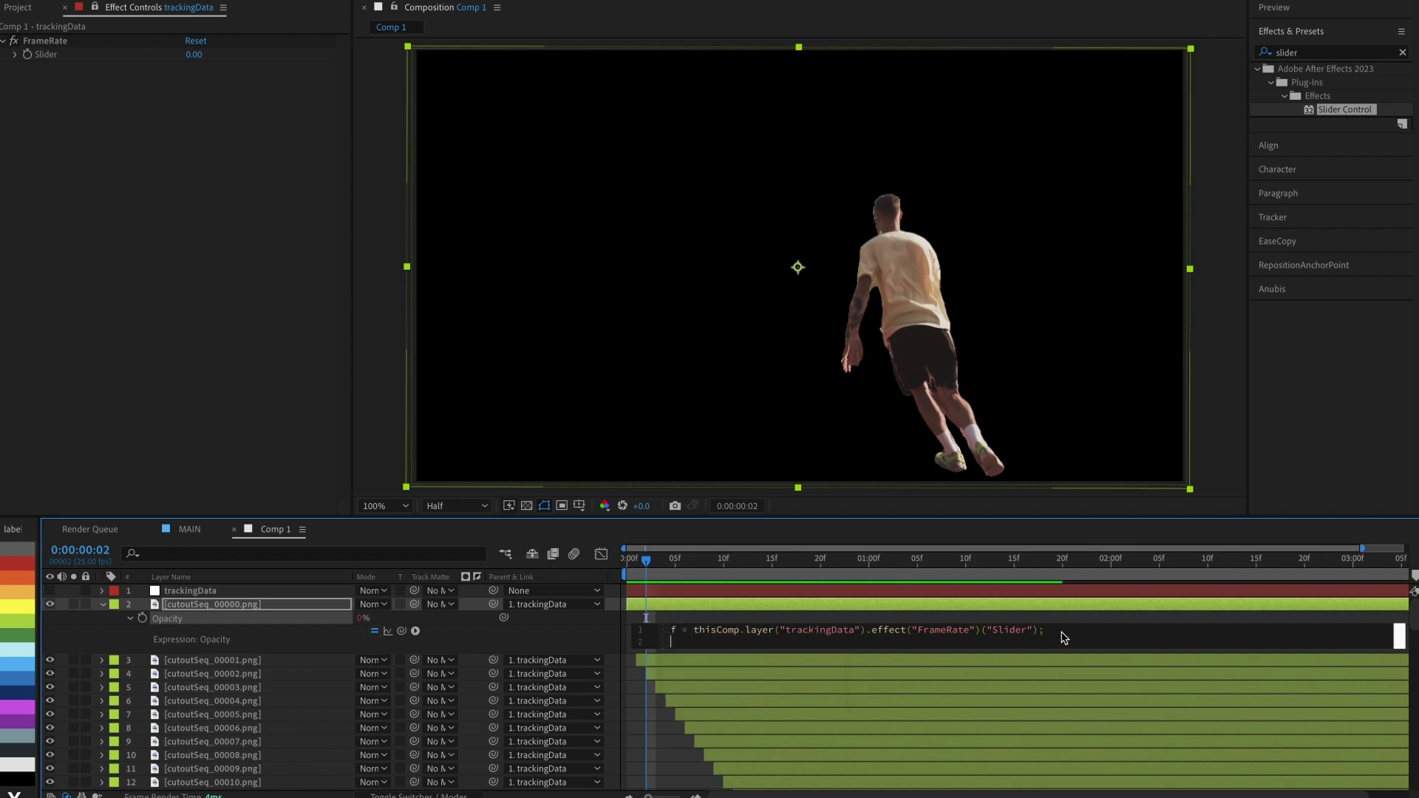
{"action": "type", "text": "i = index"}
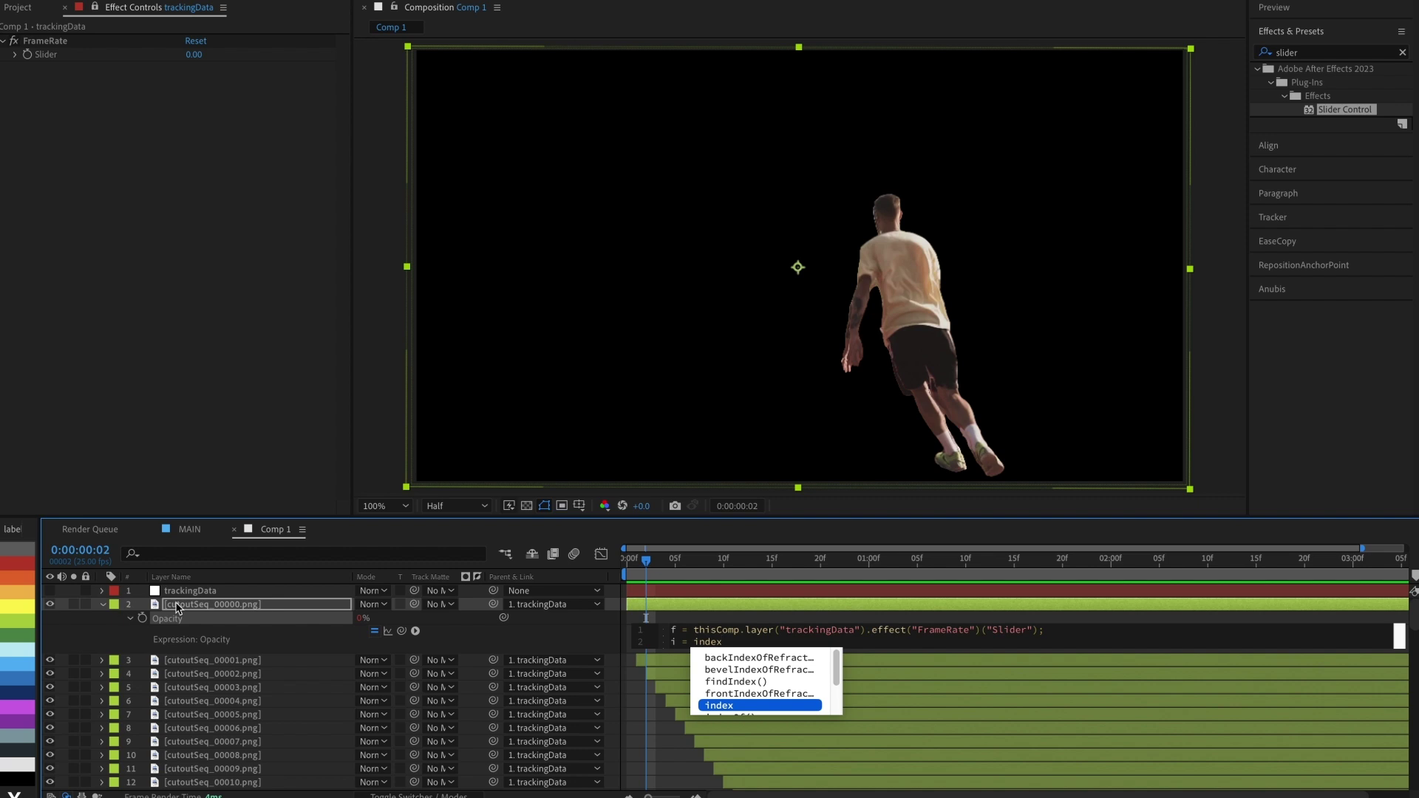
{"action": "key", "text": "Escape"}
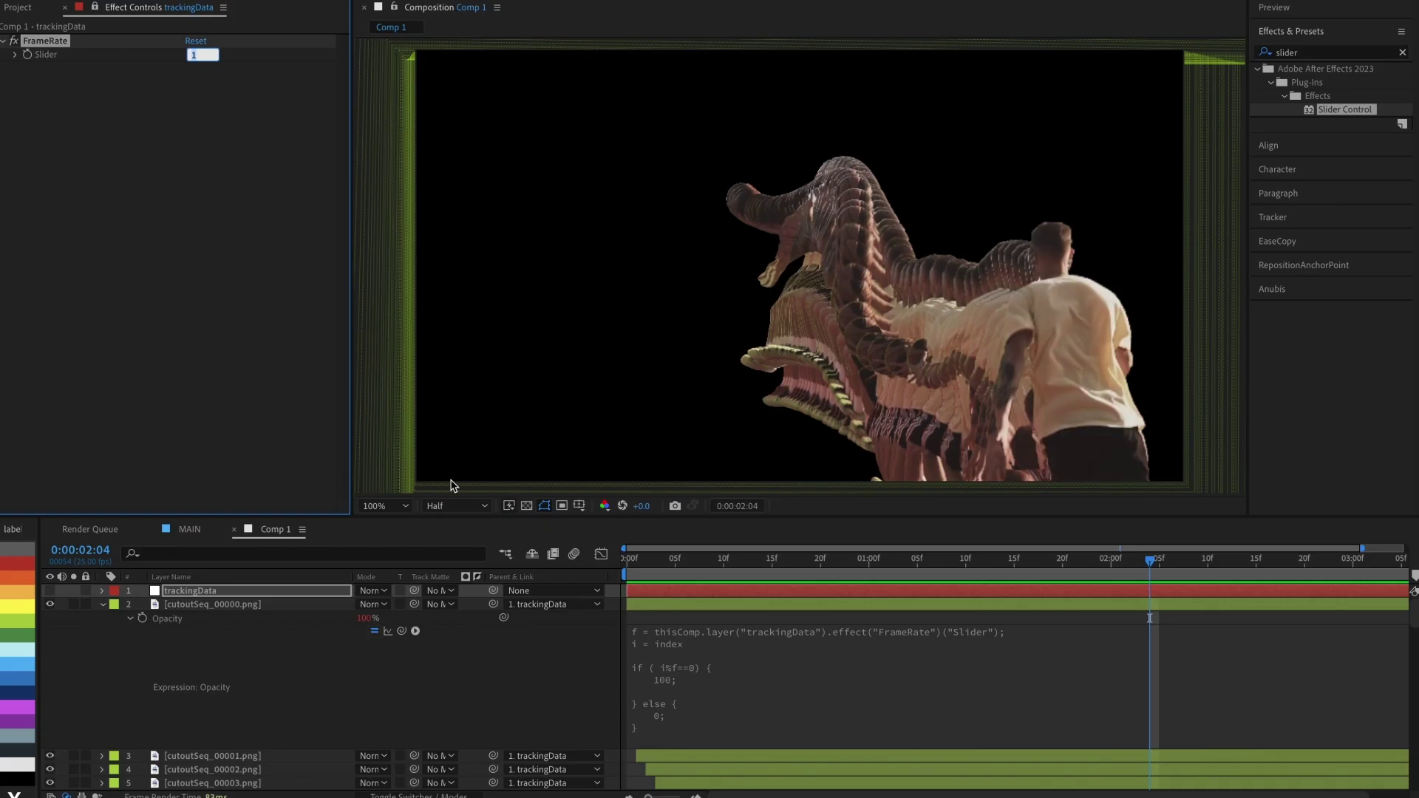
Step: Try the FrameRate slider at 0 and move to a later frame to check the trail
{"action": "type", "text": "0"}
{"action": "left_click", "coordinate": [1216, 616]}
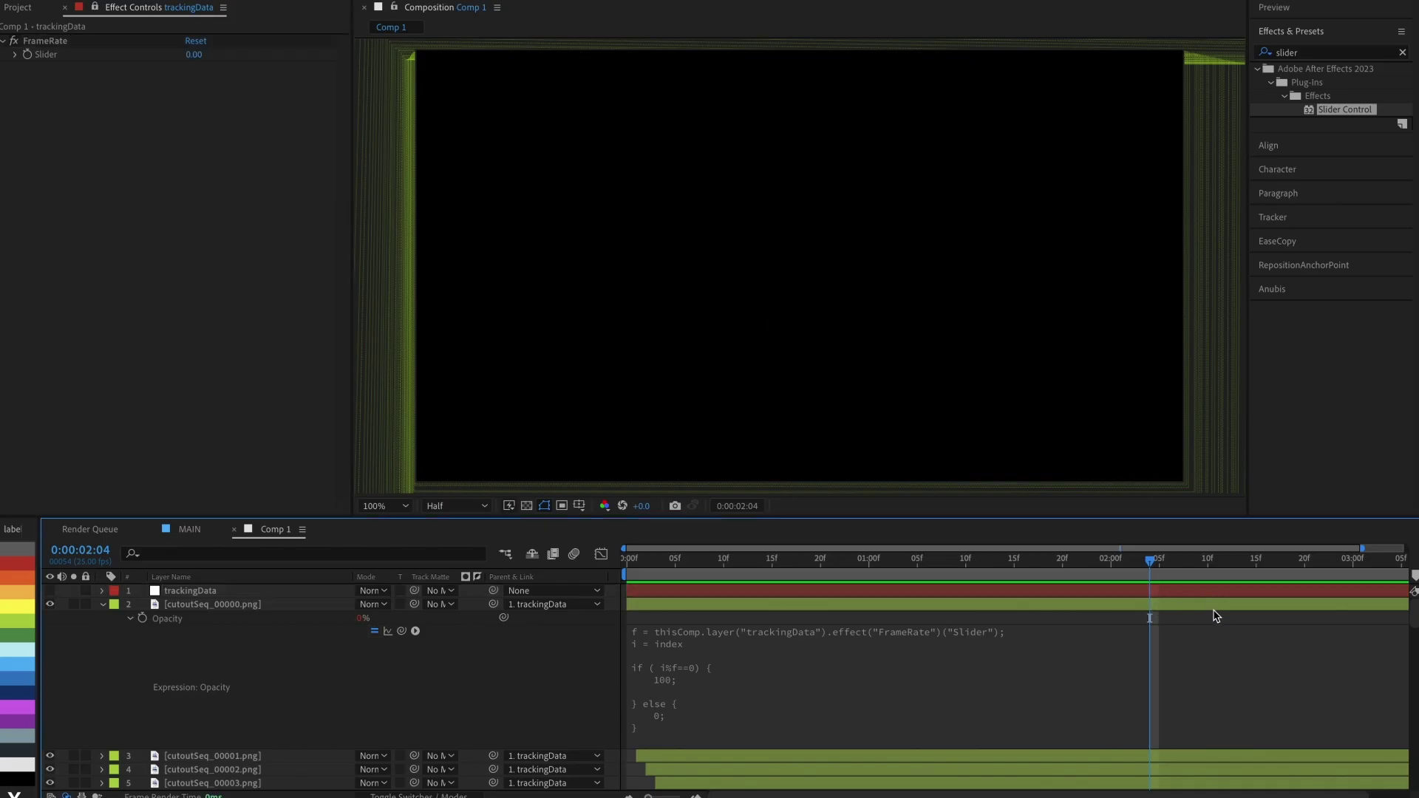
{"action": "left_click", "coordinate": [1214, 567]}
Step: Set the FrameRate slider to 1 and play back the composition
{"action": "left_click", "coordinate": [195, 56]}
{"action": "type", "text": "1"}
{"action": "key", "text": "Return"}
{"action": "key", "text": "space"}
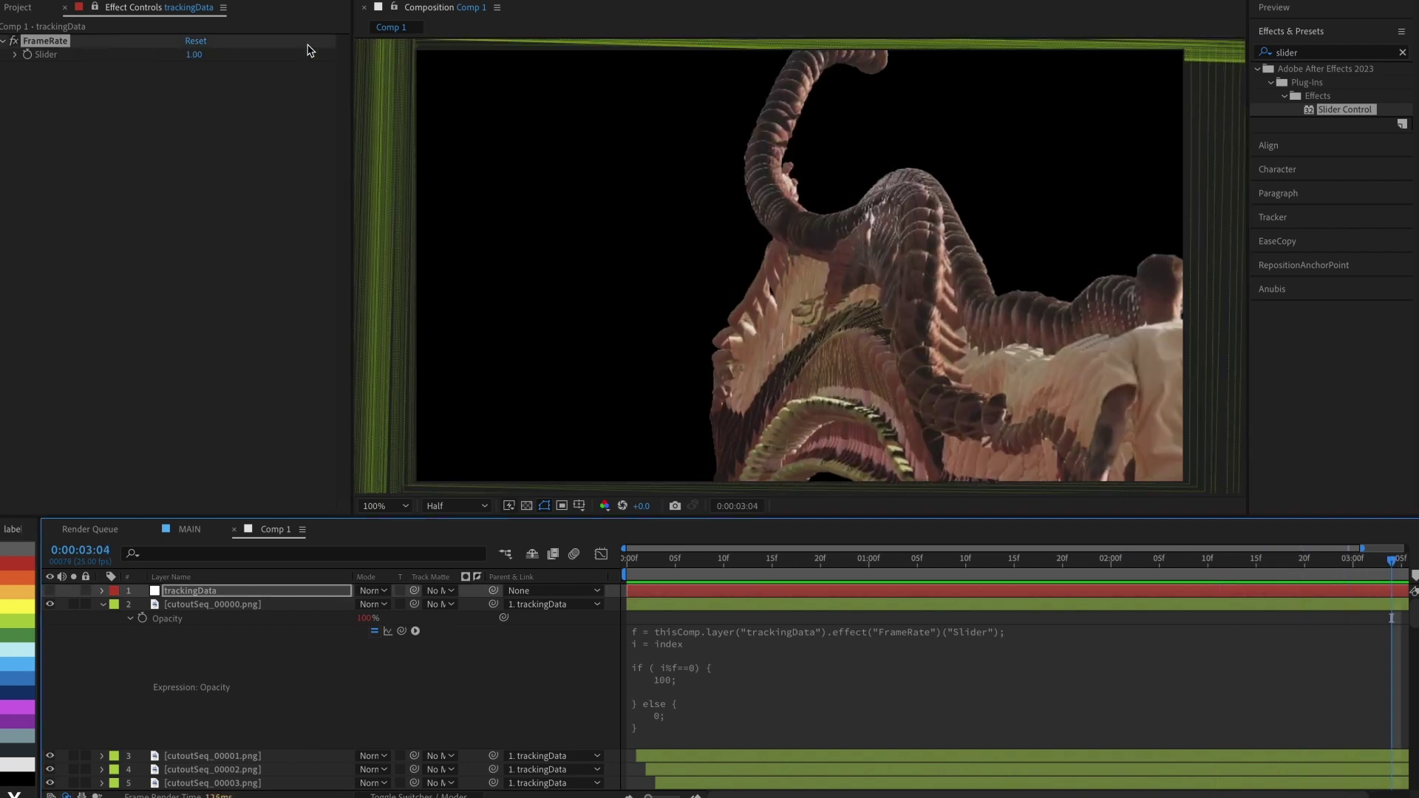
Step: Raise the FrameRate slider gradually to 6 and scrub back to 0:00:02:16 to check the trail spacing
{"action": "left_click", "coordinate": [194, 56]}
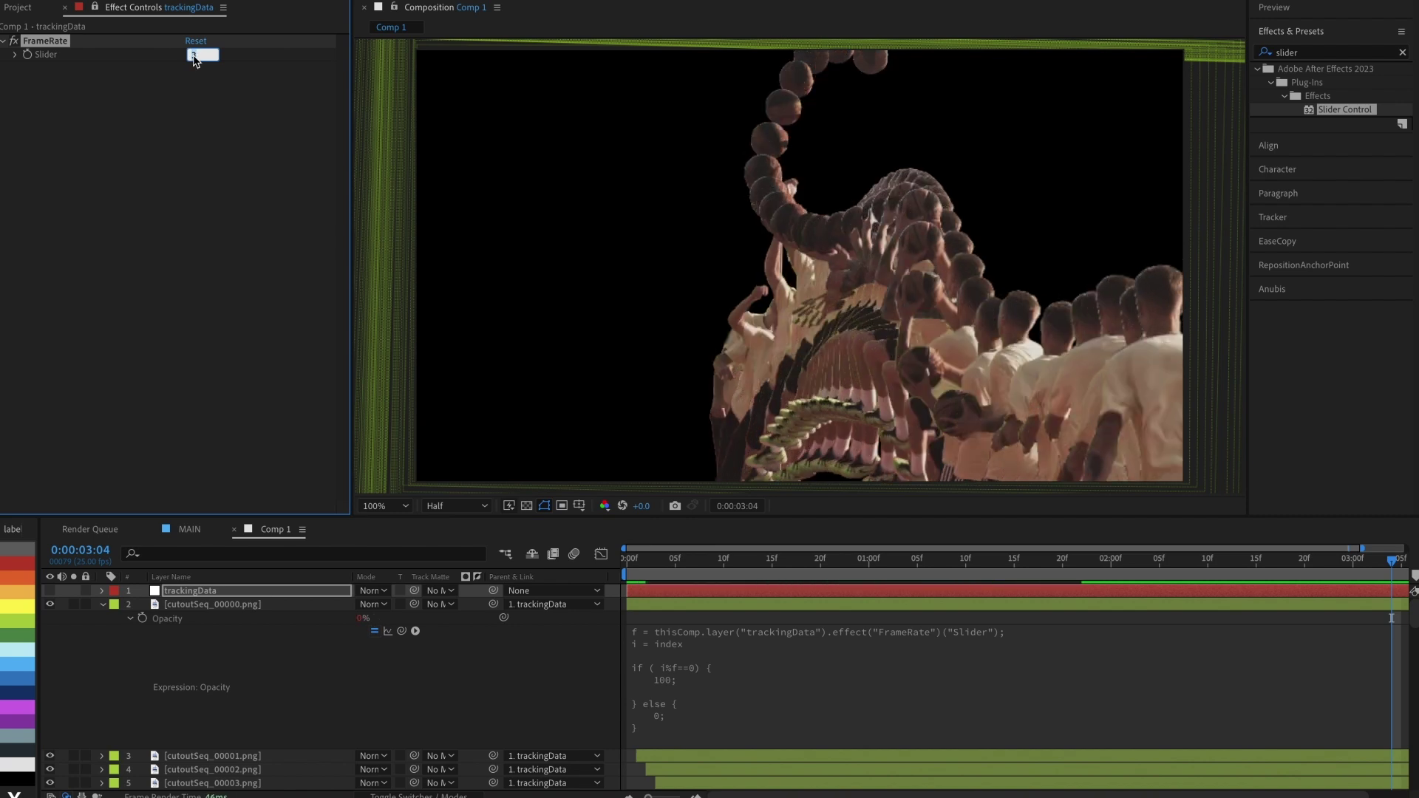
{"action": "key", "text": "Up"}
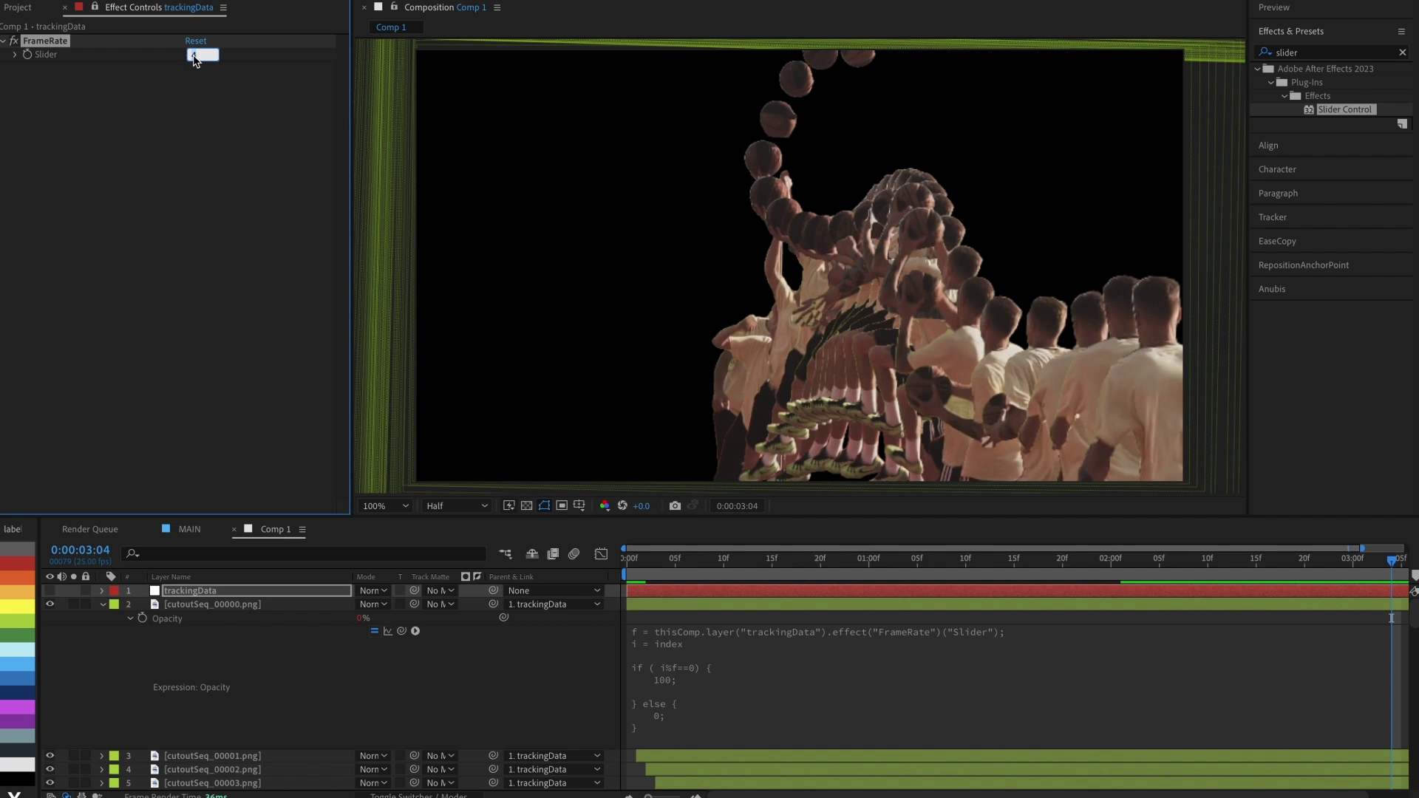
{"action": "key", "text": "Up"}
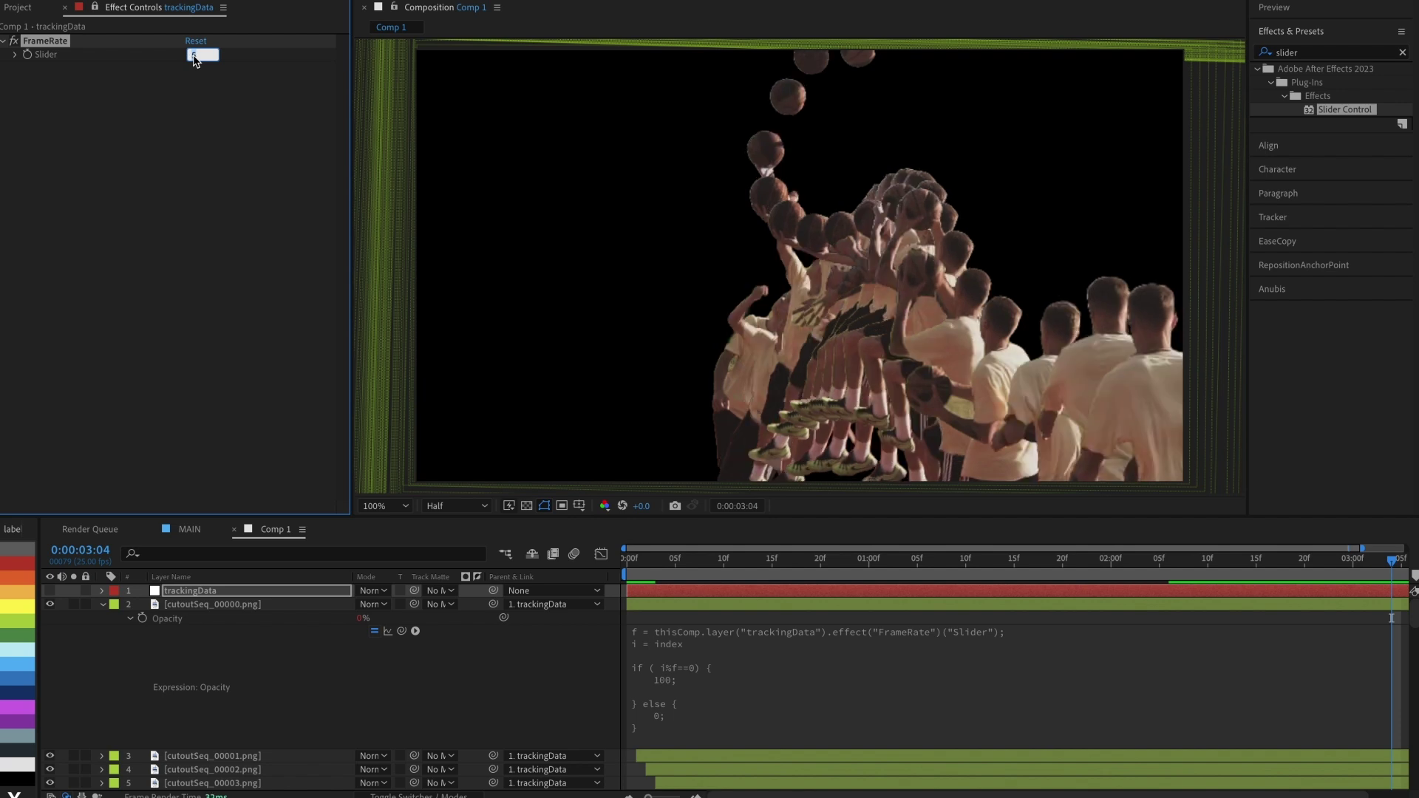
{"action": "left_click_drag", "start_coordinate": [1394, 559], "coordinate": [1275, 559]}
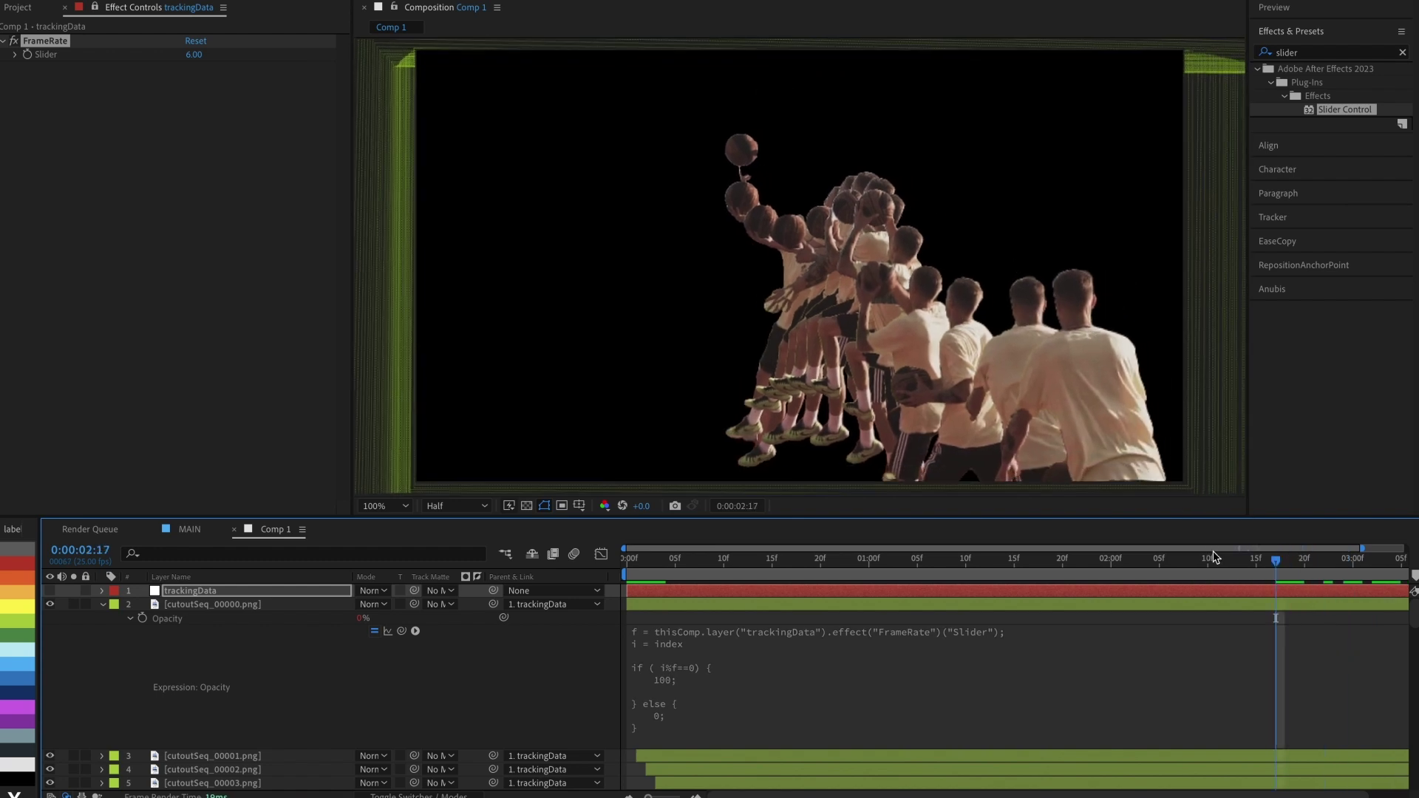
{"action": "left_click_drag", "start_coordinate": [1281, 569], "coordinate": [1271, 566]}
Step: Return the FrameRate slider on trackingData to 1
{"action": "left_click", "coordinate": [199, 54]}
{"action": "type", "text": "1"}
{"action": "key", "text": "Return"}
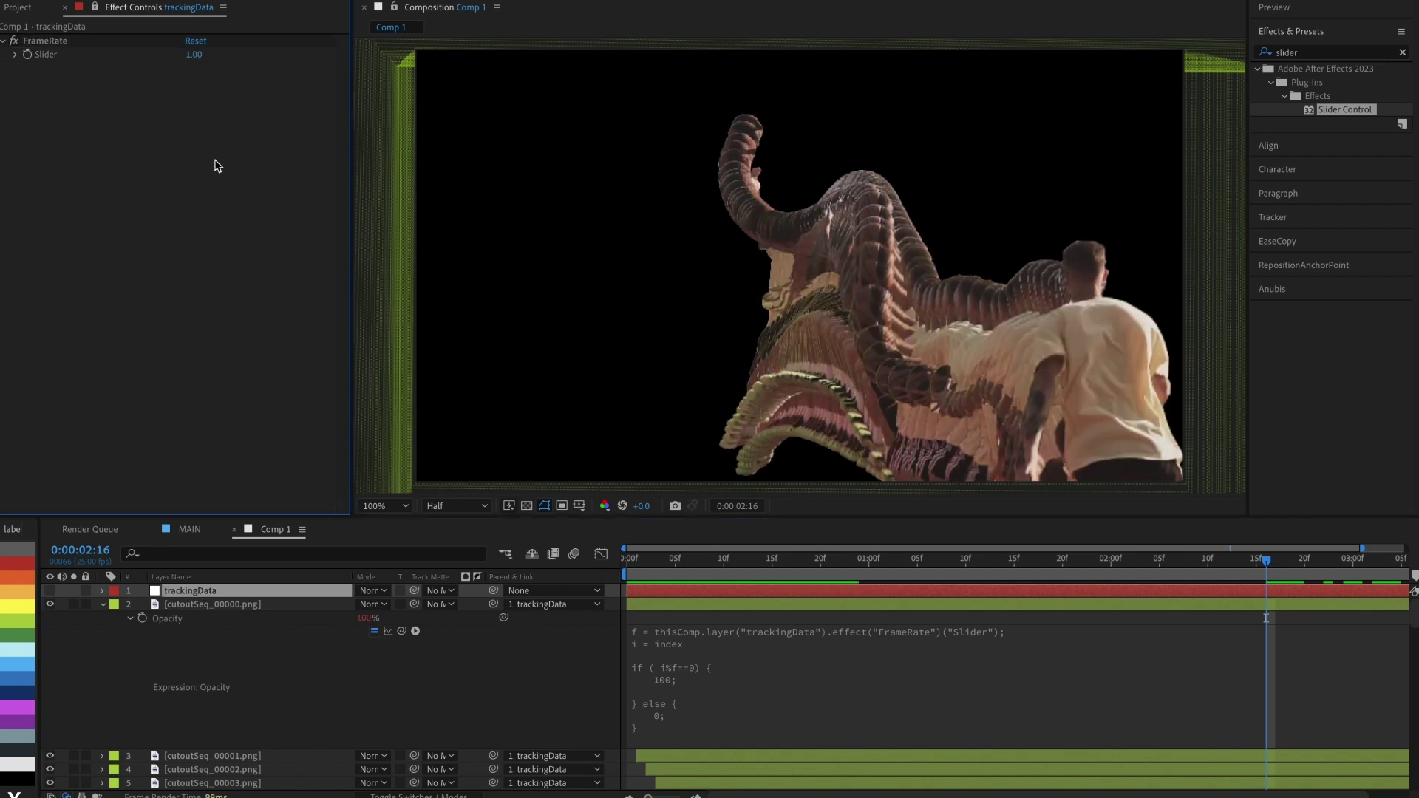